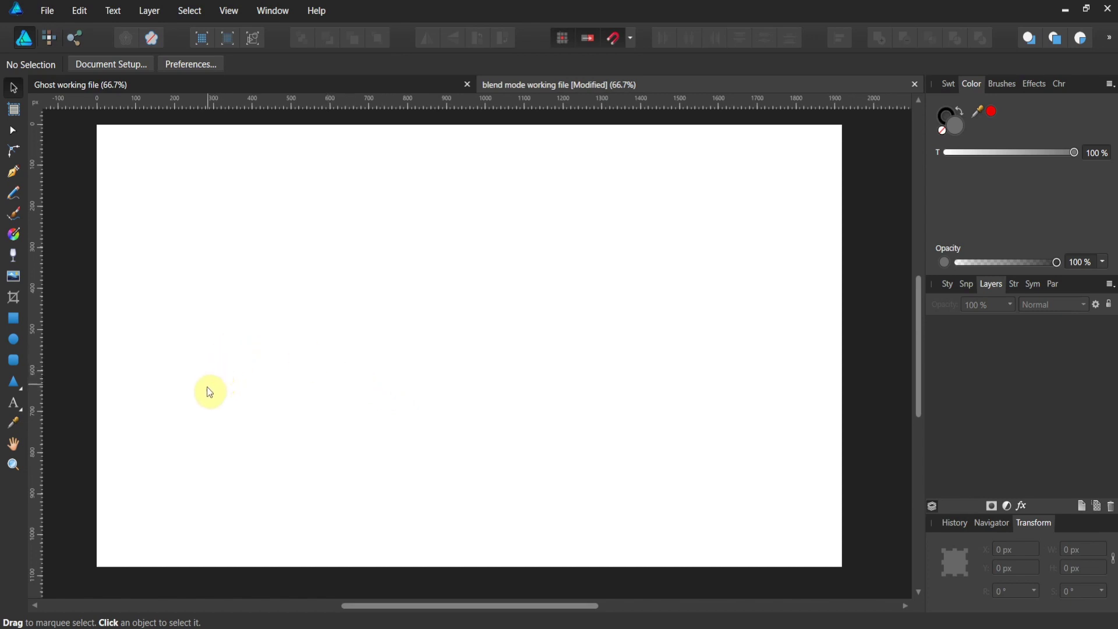
- Type ADJUST as large artistic text across the left of the page
click(14, 404)
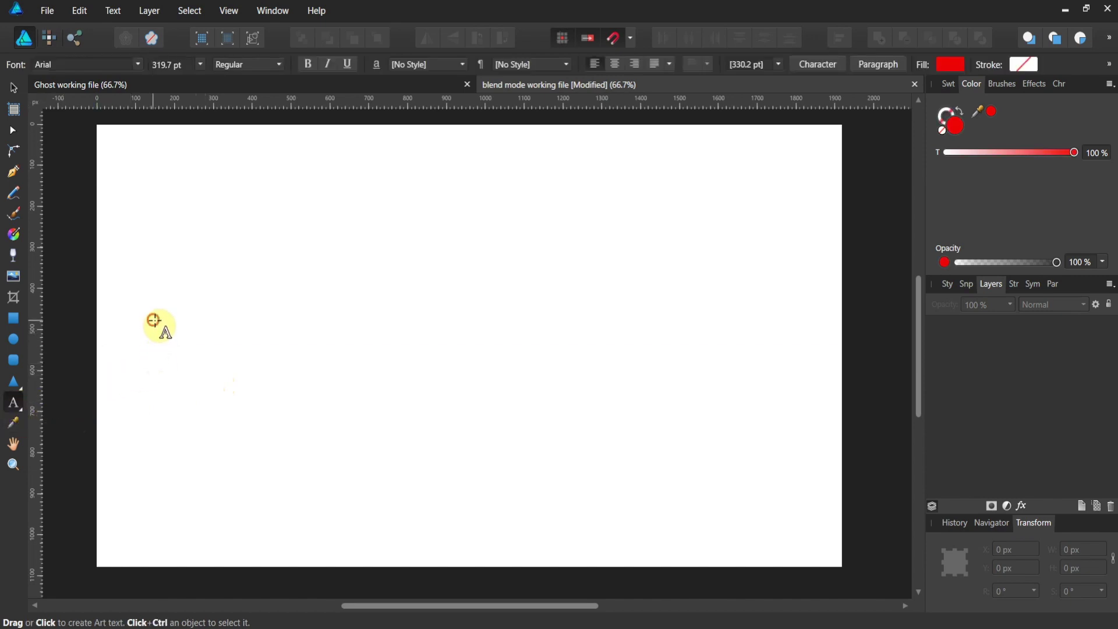
drag(154, 319, 232, 441)
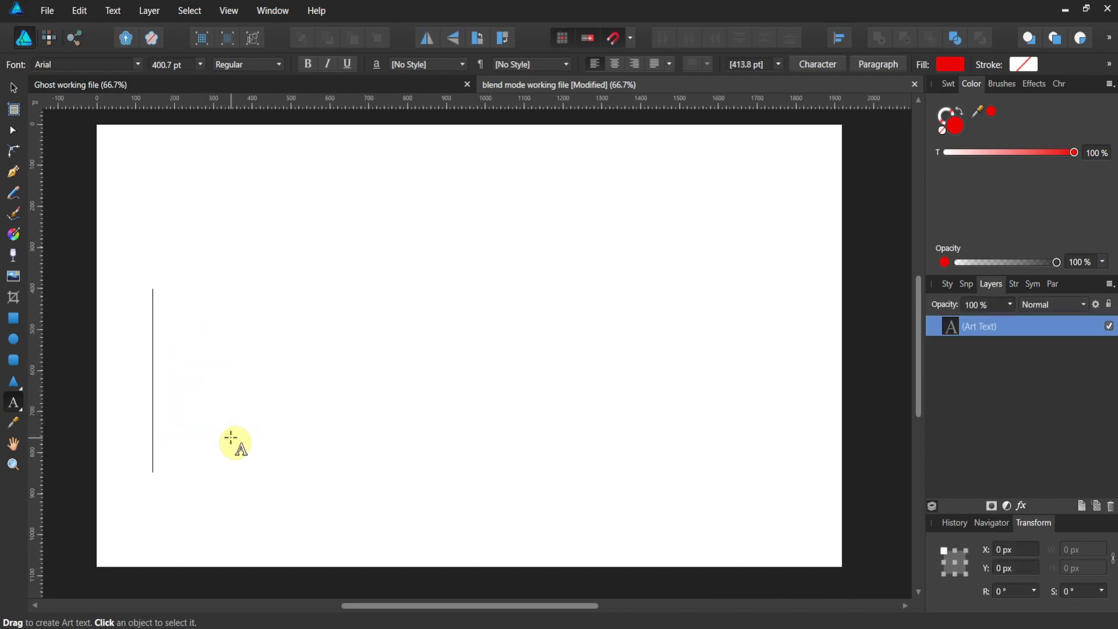
text(ADJUST)
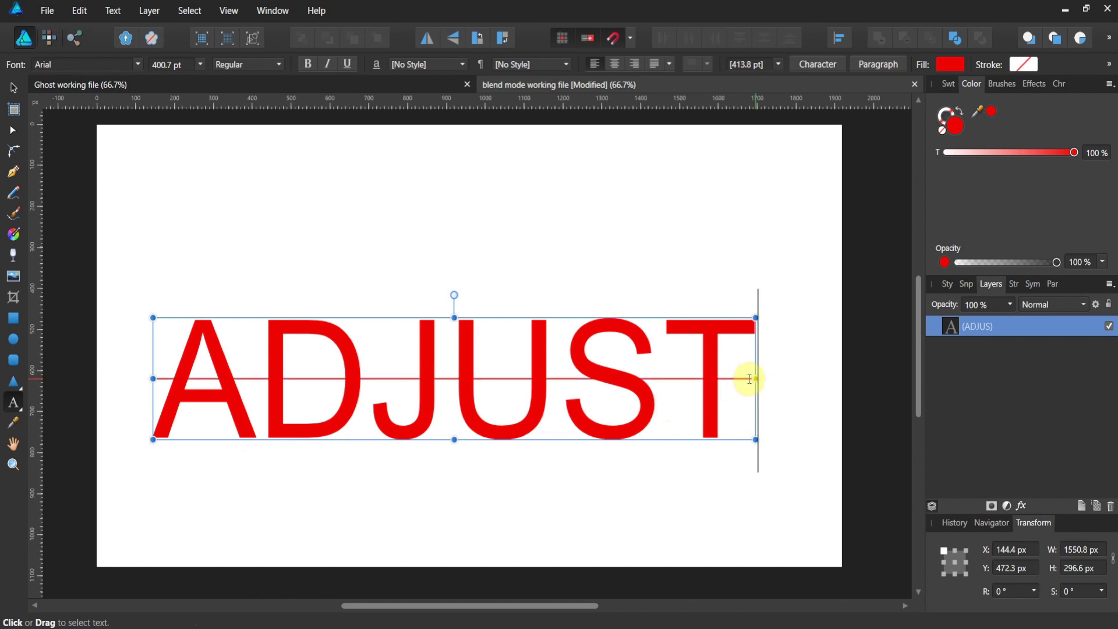
- Recolour the letters UST blue in the Color Chooser
drag(746, 375, 474, 375)
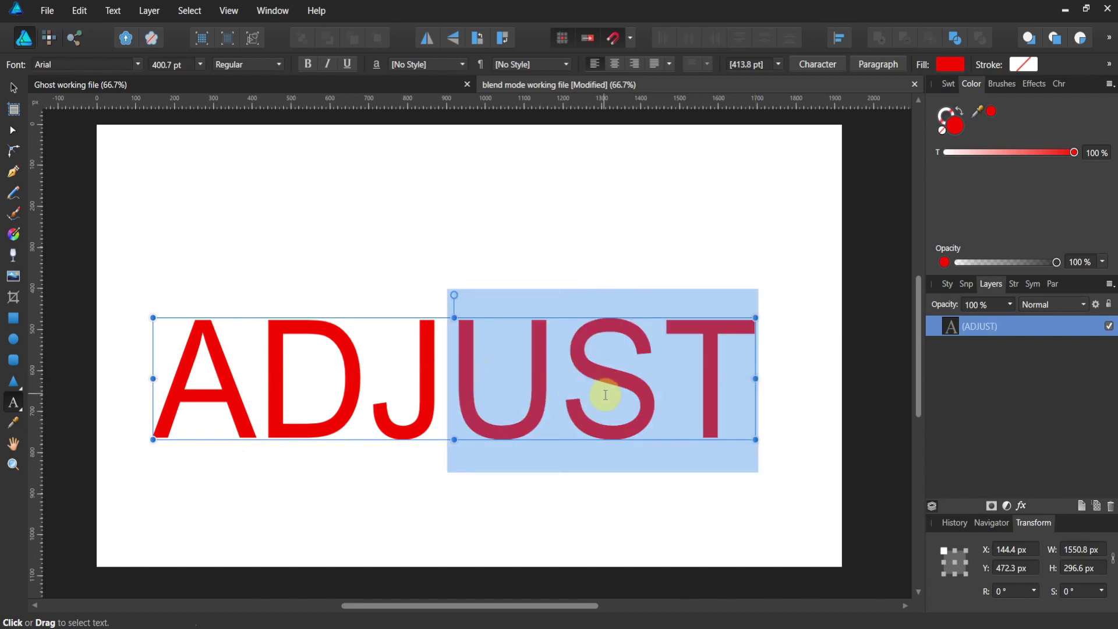
double_click(957, 128)
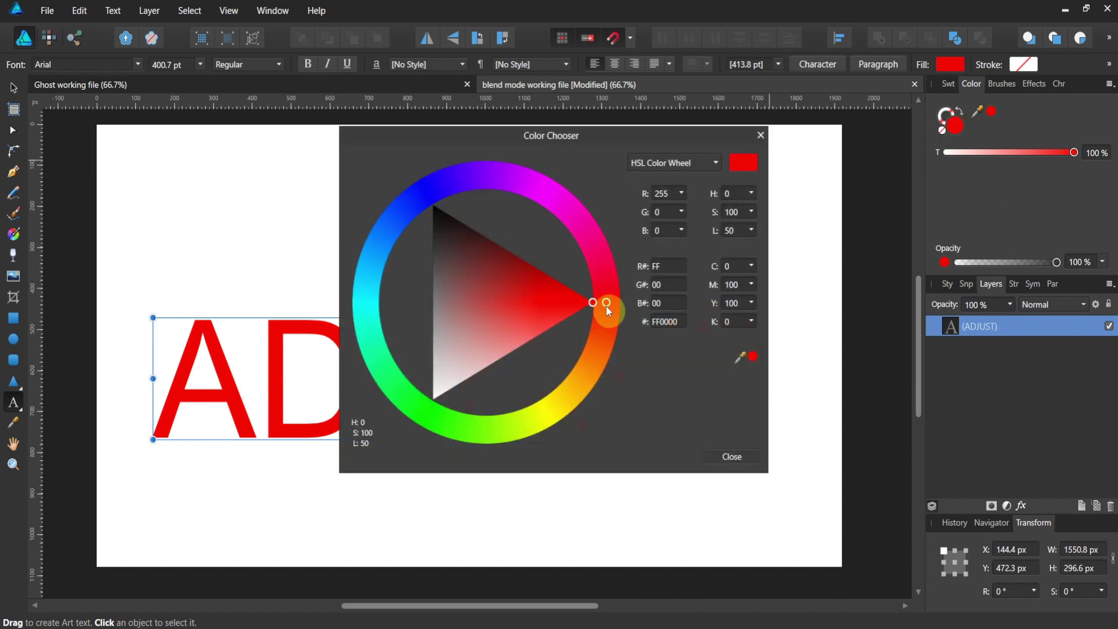
click(606, 304)
drag(606, 279, 432, 213)
click(761, 135)
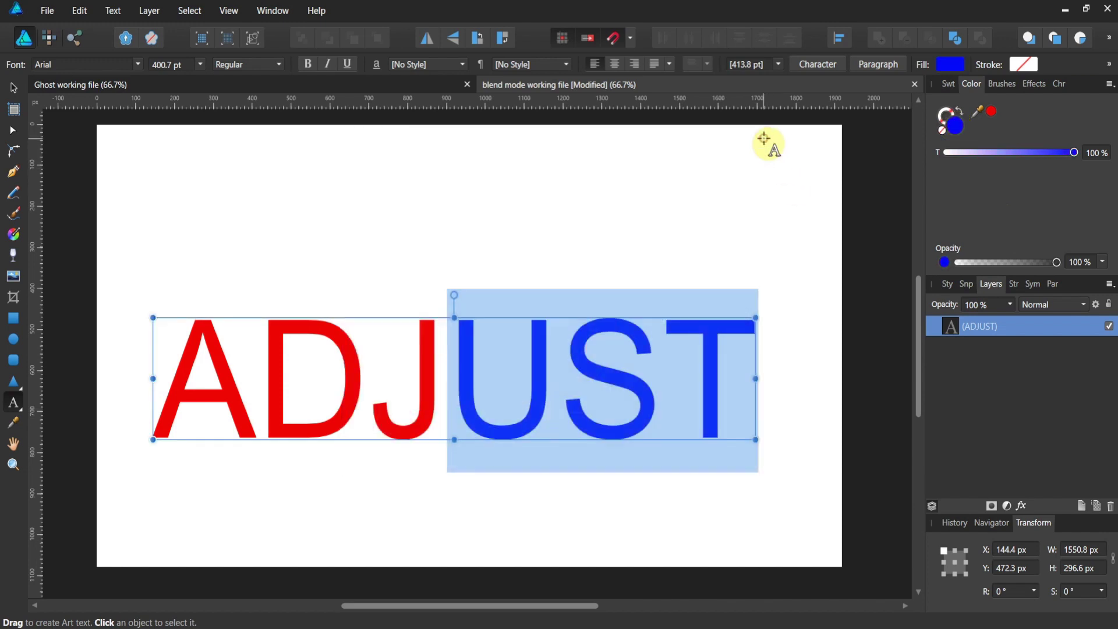
- Nudge the whole ADJUST text slightly up and to the right
click(14, 88)
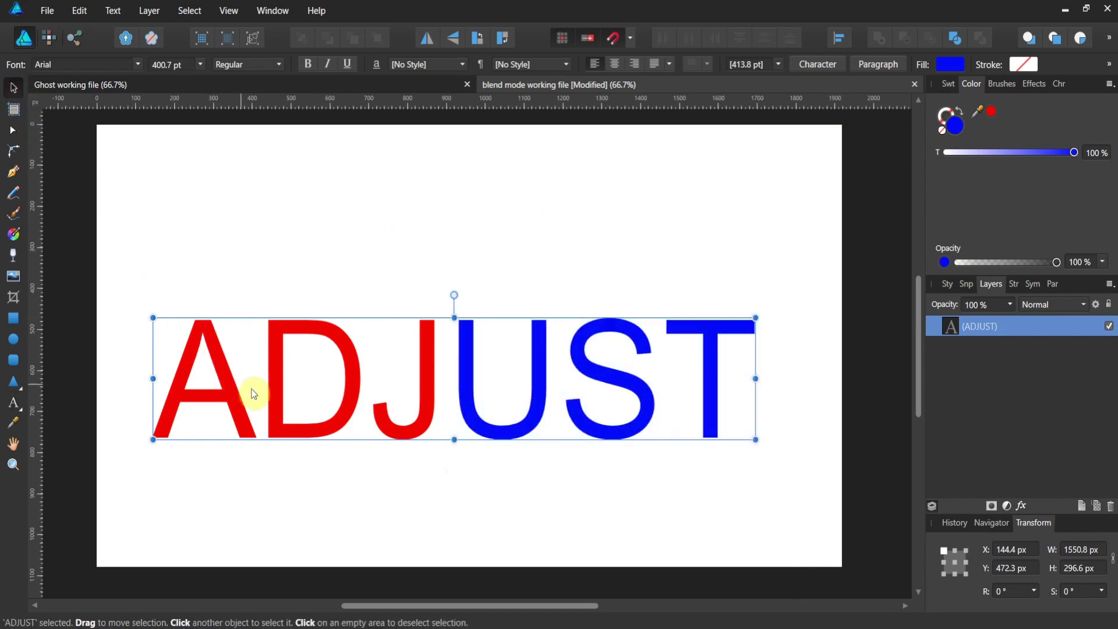
mouse_move(266, 393)
mouse_down()
mouse_move(262, 367)
mouse_move(274, 375)
mouse_up()
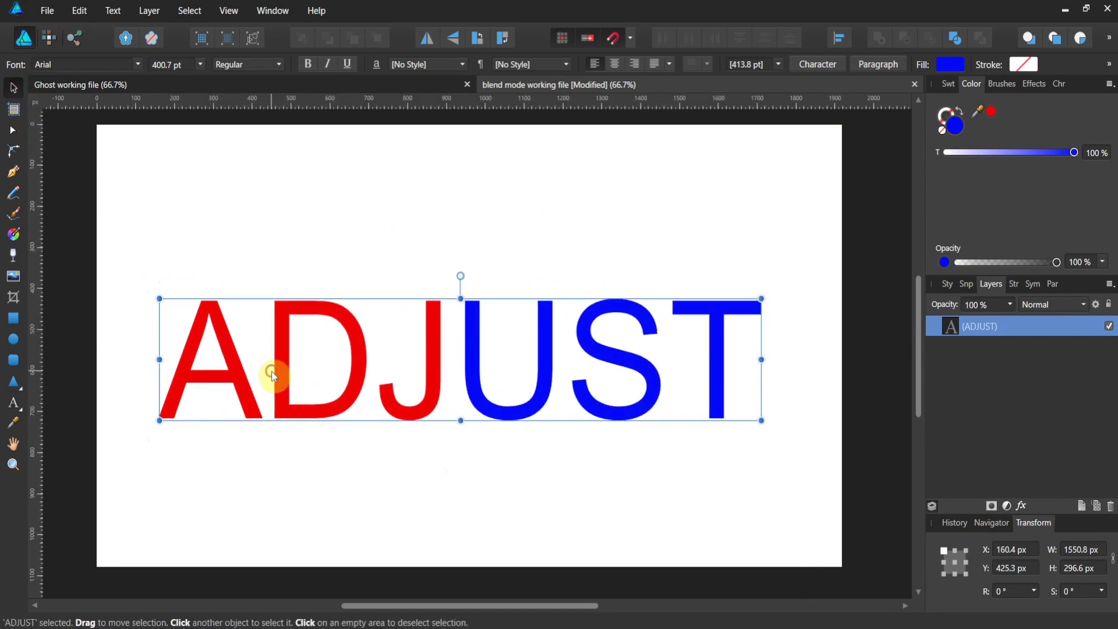
click(1009, 506)
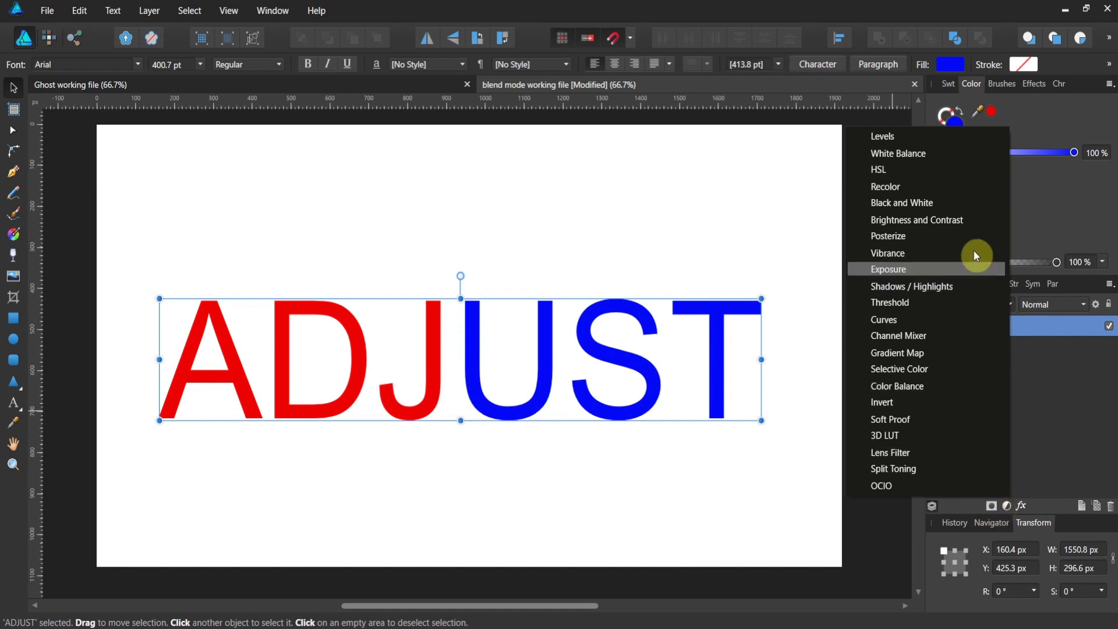
- Add a Black & White adjustment from the adjustments list
click(975, 204)
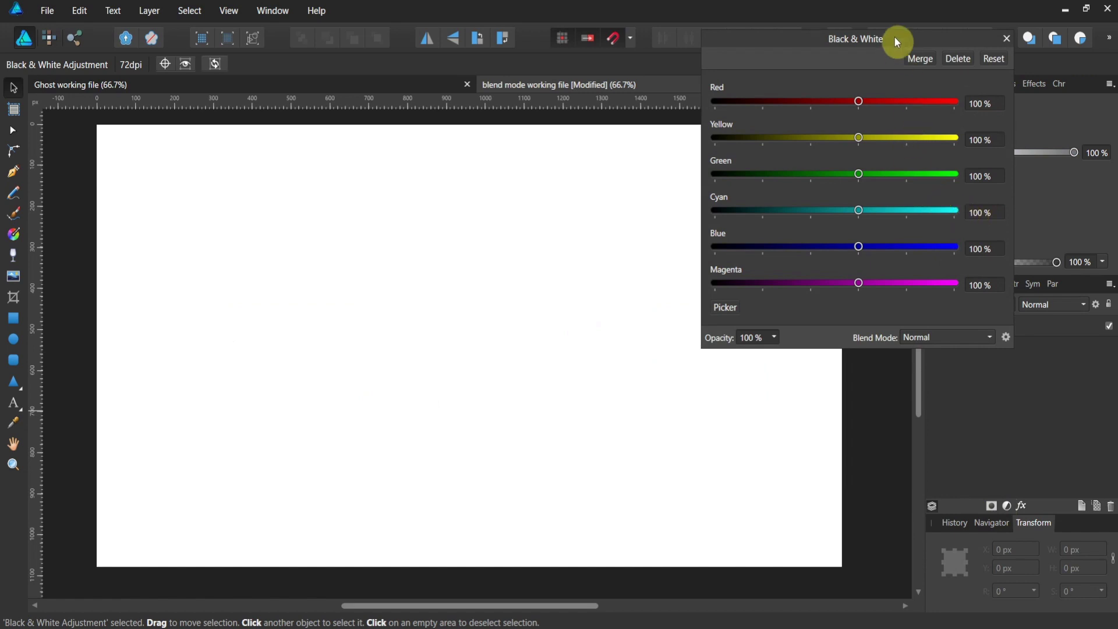
- Set the Black & White Red slider to 0% and Blue to 71%, keeping Normal blend mode
drag(883, 38, 932, 232)
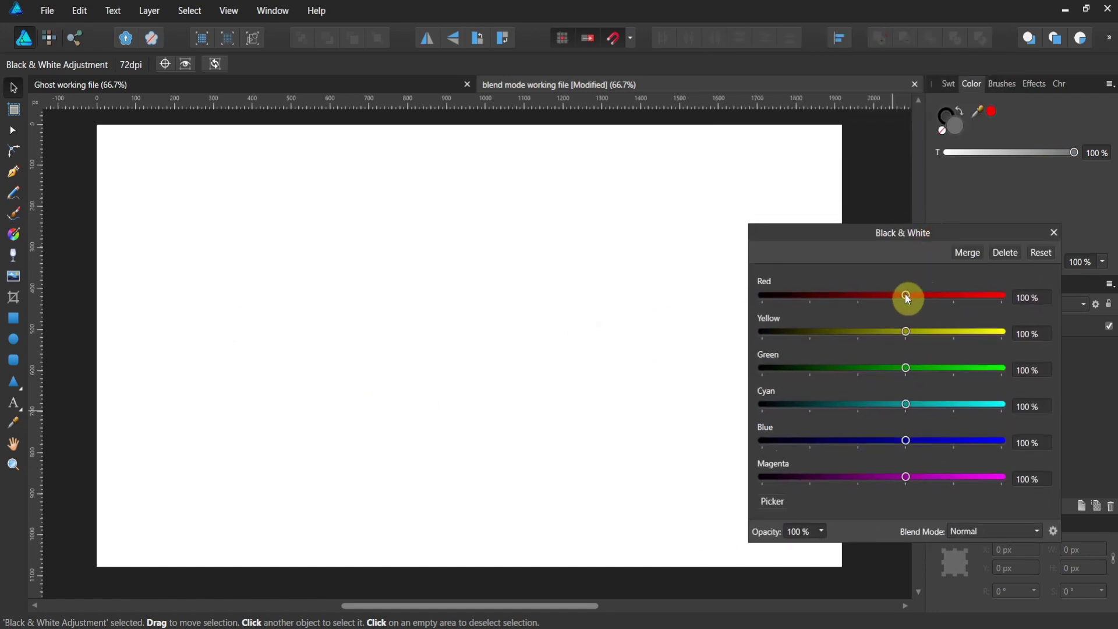
drag(908, 299, 860, 299)
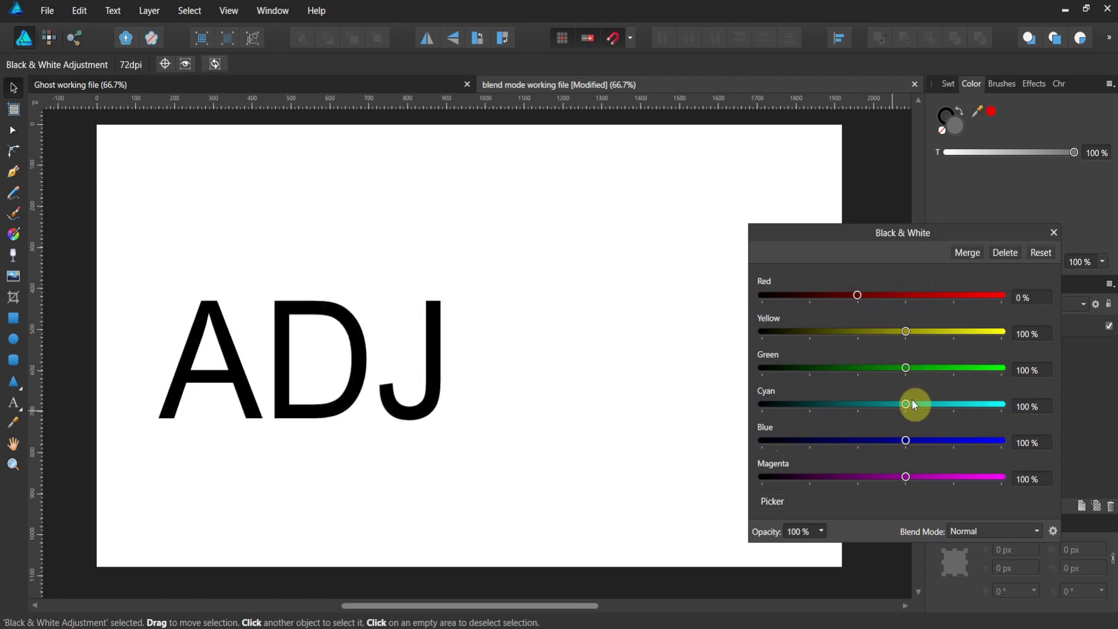
drag(911, 446, 892, 444)
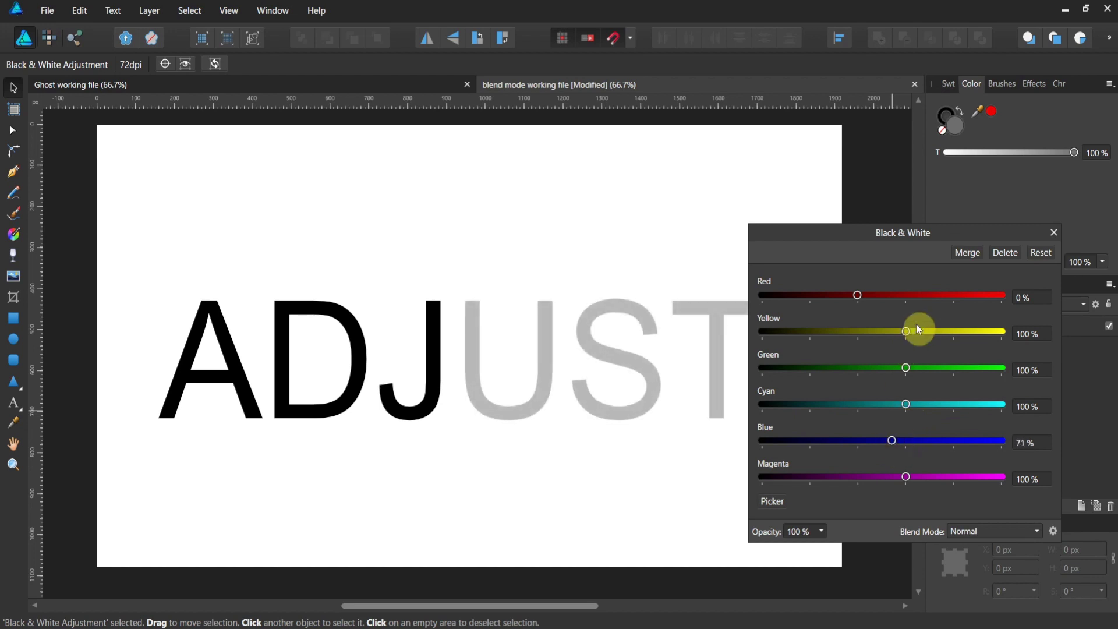
click(1038, 531)
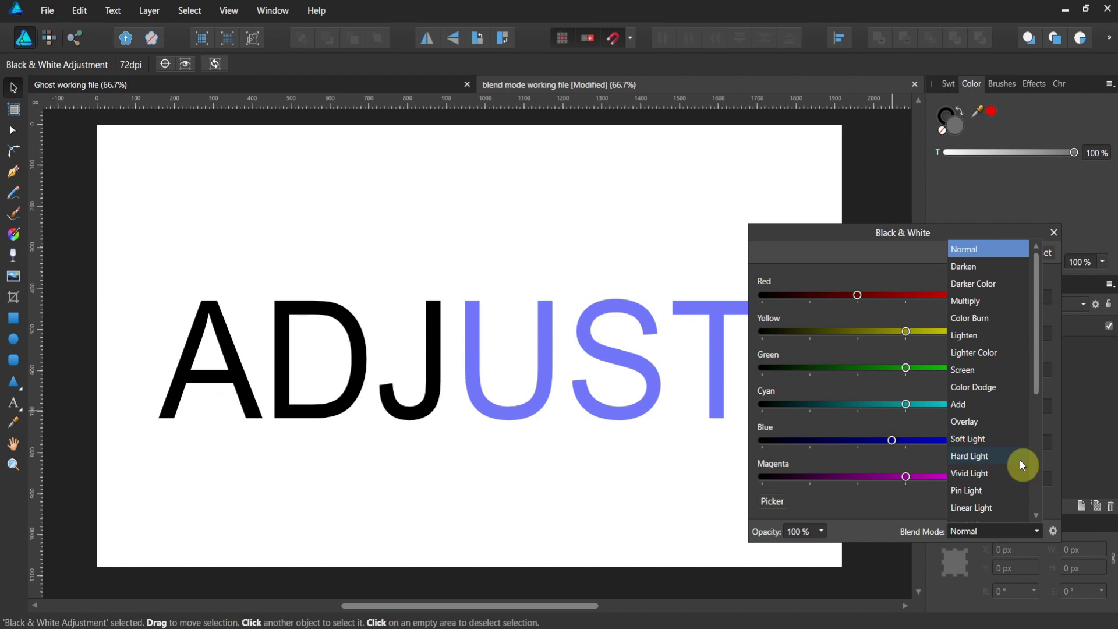
click(881, 530)
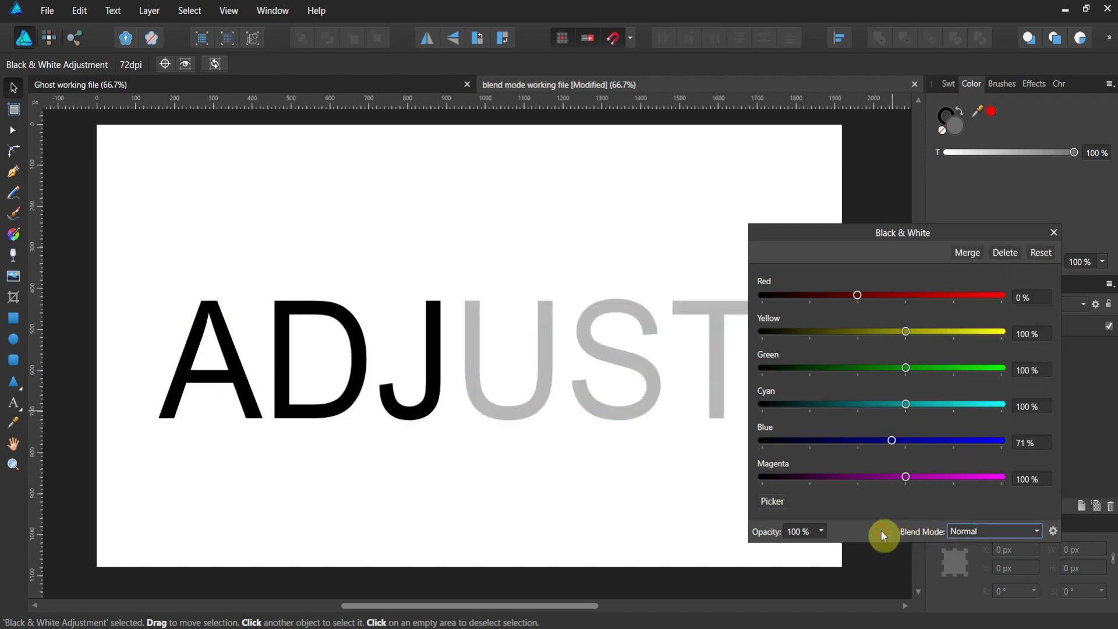
click(1054, 239)
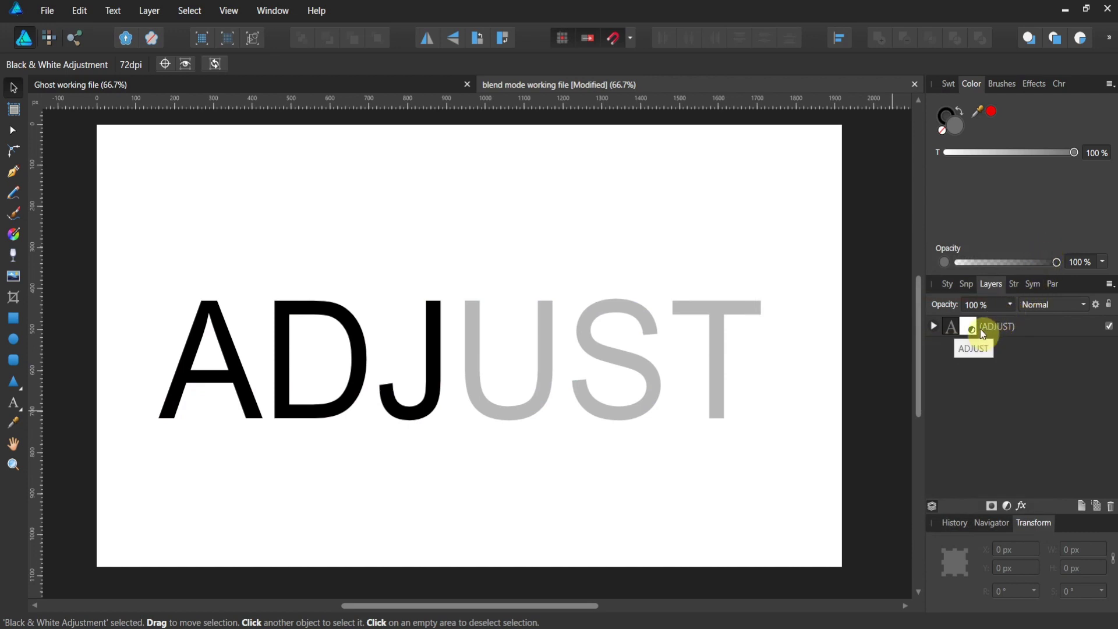
- Expand ADJUST, toggle its Black & White adjustment off and on to compare, then select it
click(939, 326)
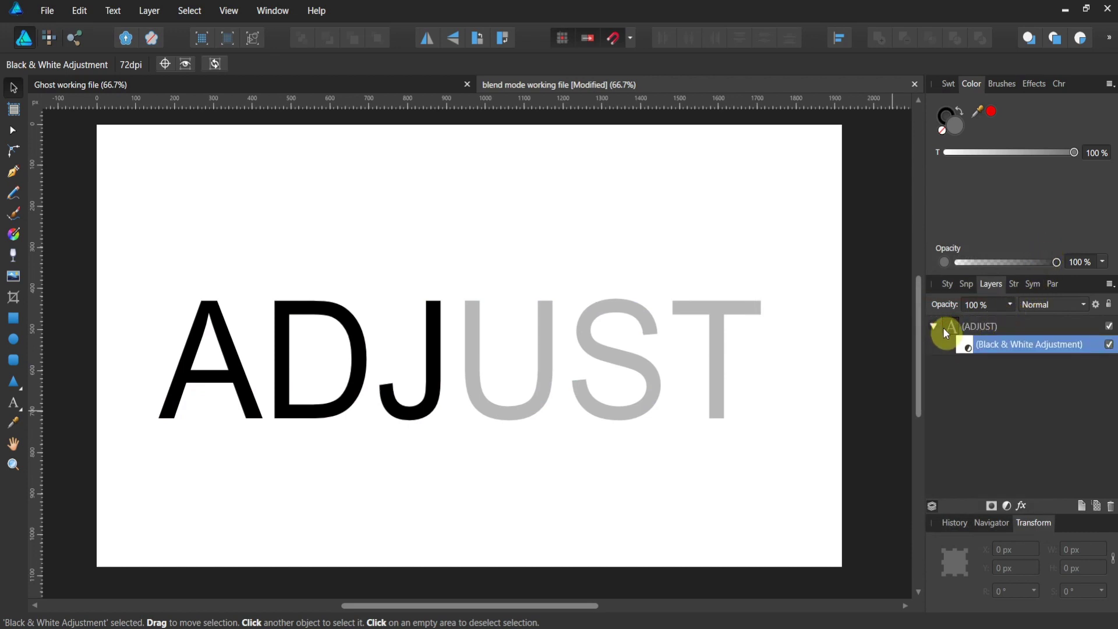
click(965, 327)
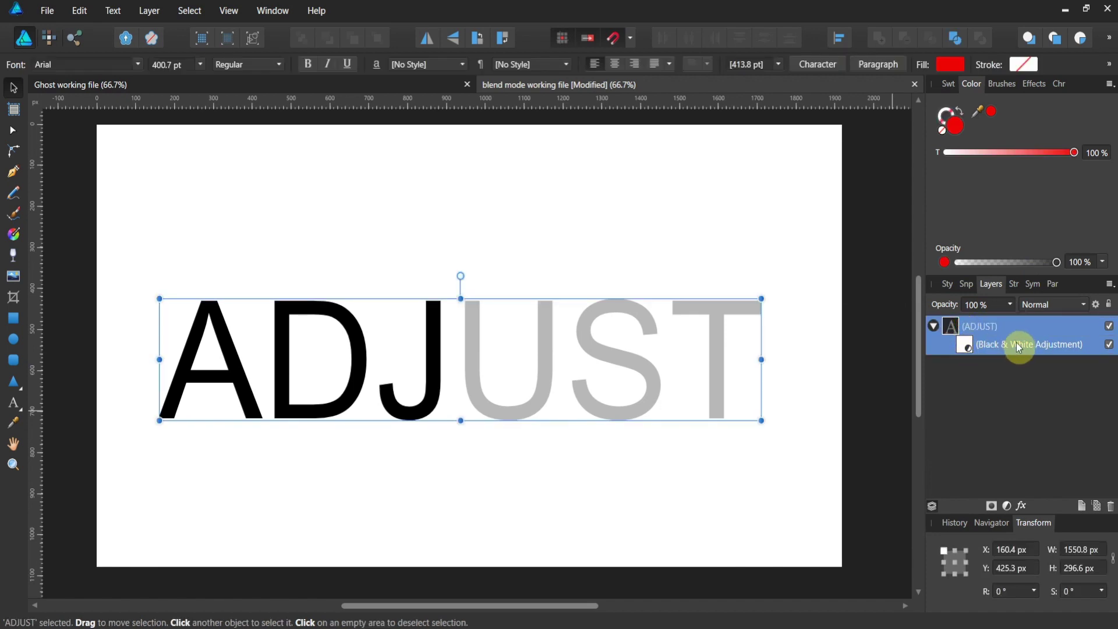
click(1109, 345)
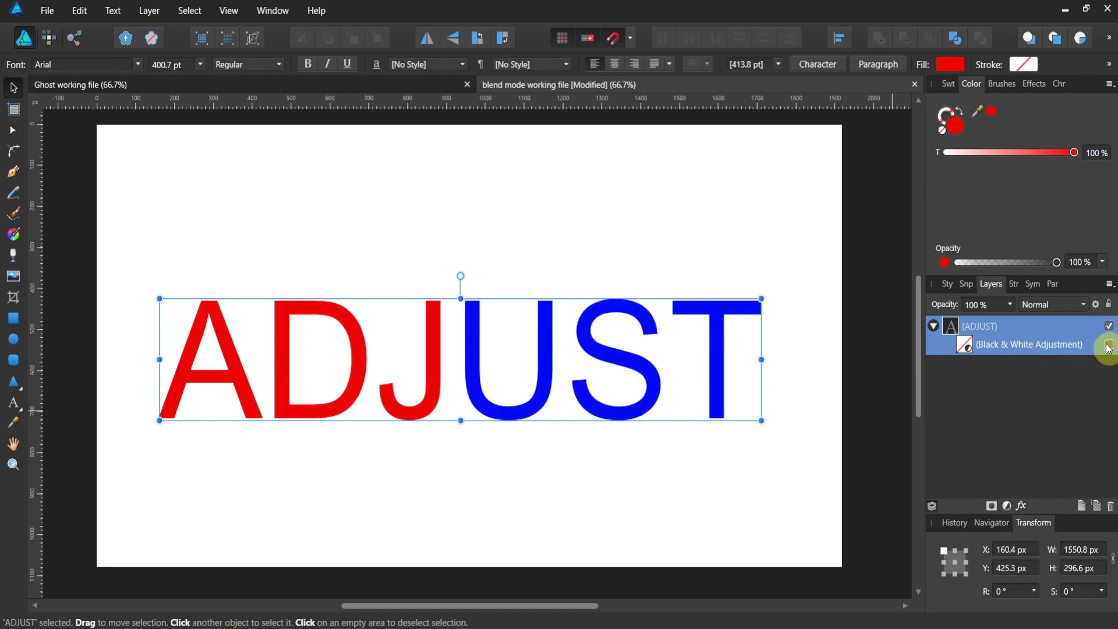
click(1109, 345)
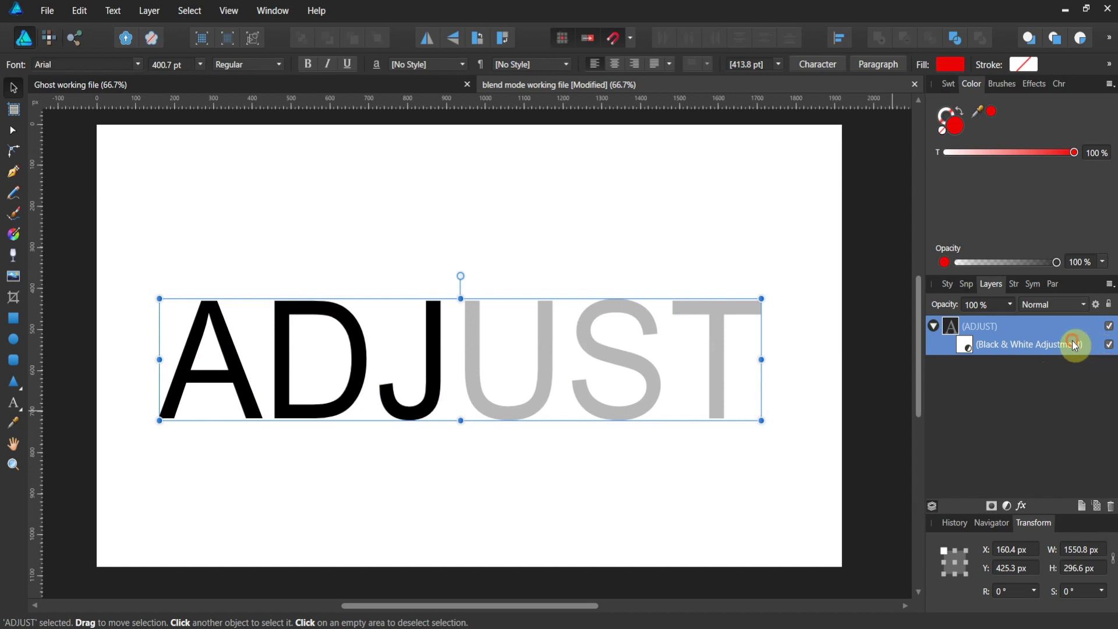
click(1109, 344)
click(1110, 344)
click(968, 346)
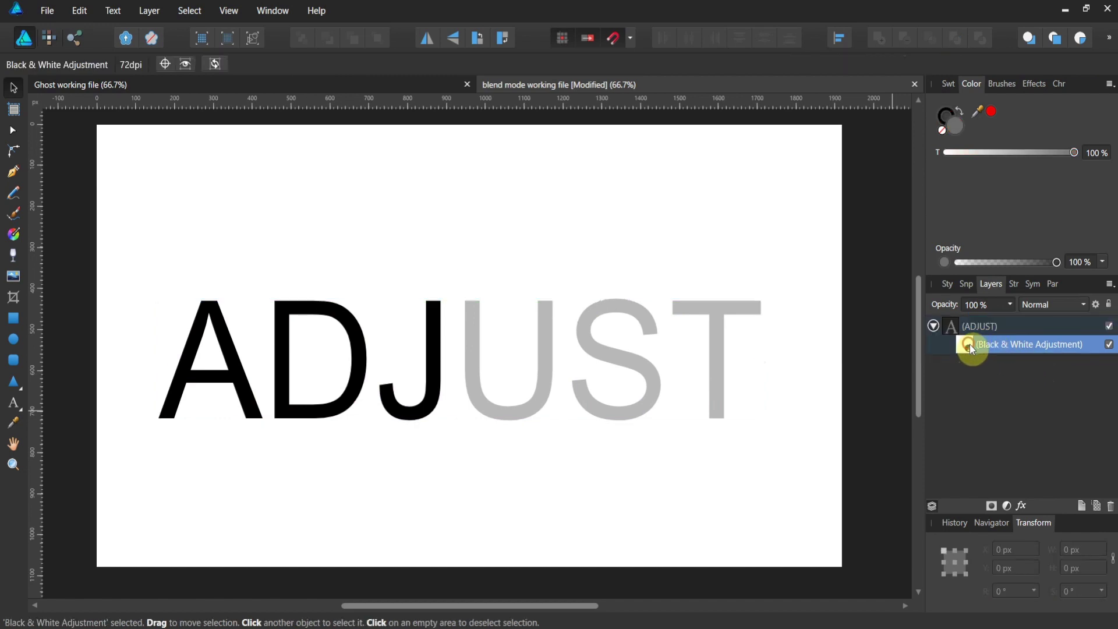
- Delete the Black & White adjustment layer via its context menu
right_click(969, 348)
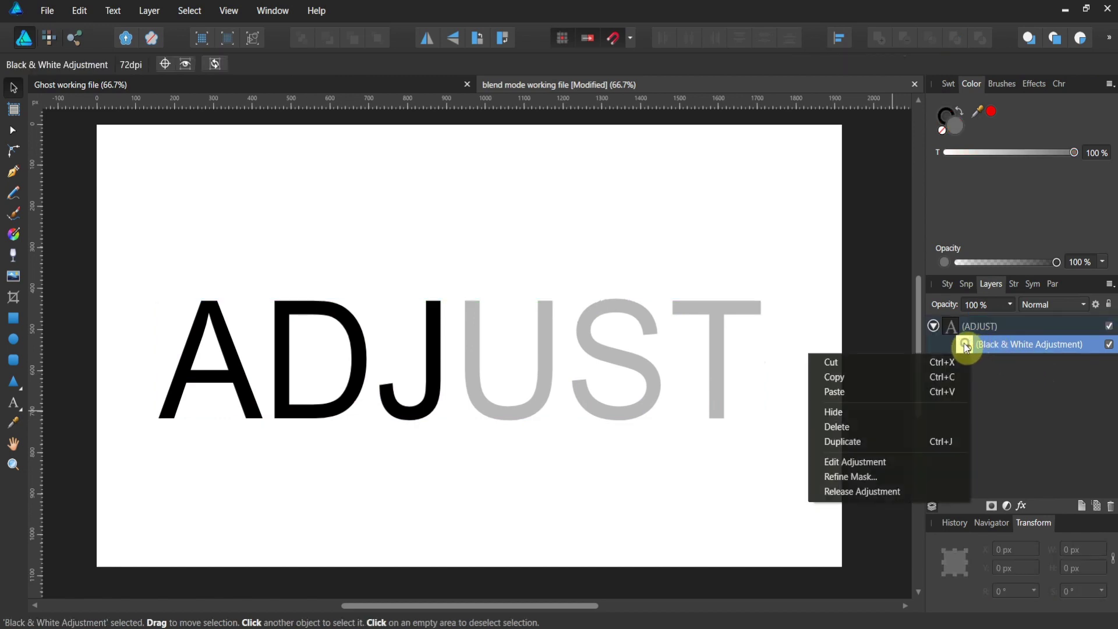
click(936, 427)
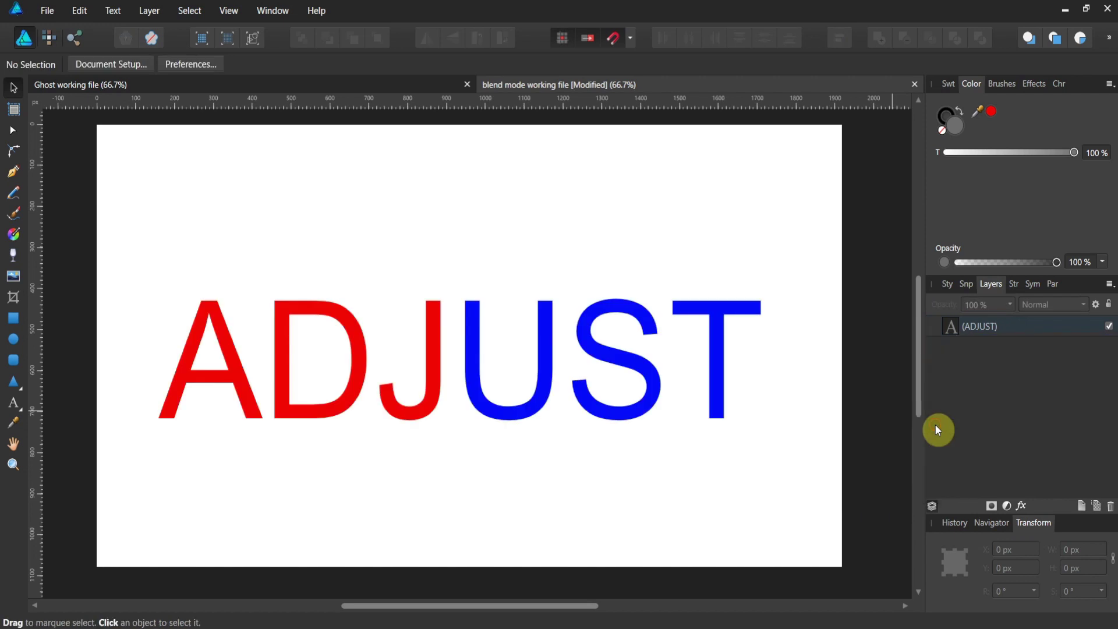
- Apply an Invert adjustment from the Layers panel's adjustments list
click(1009, 506)
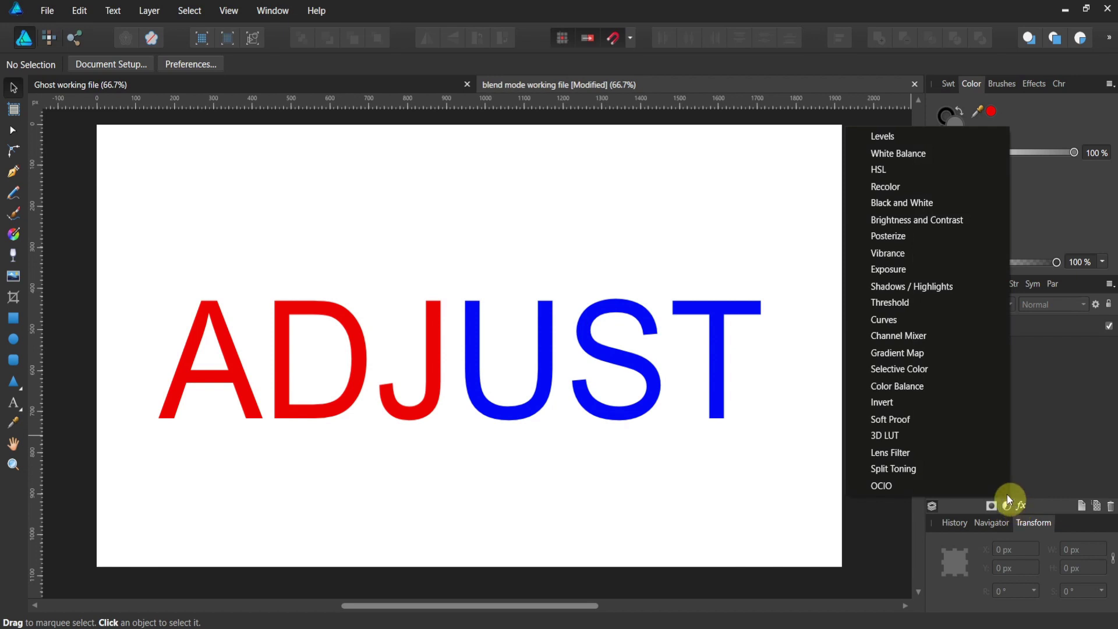
click(964, 406)
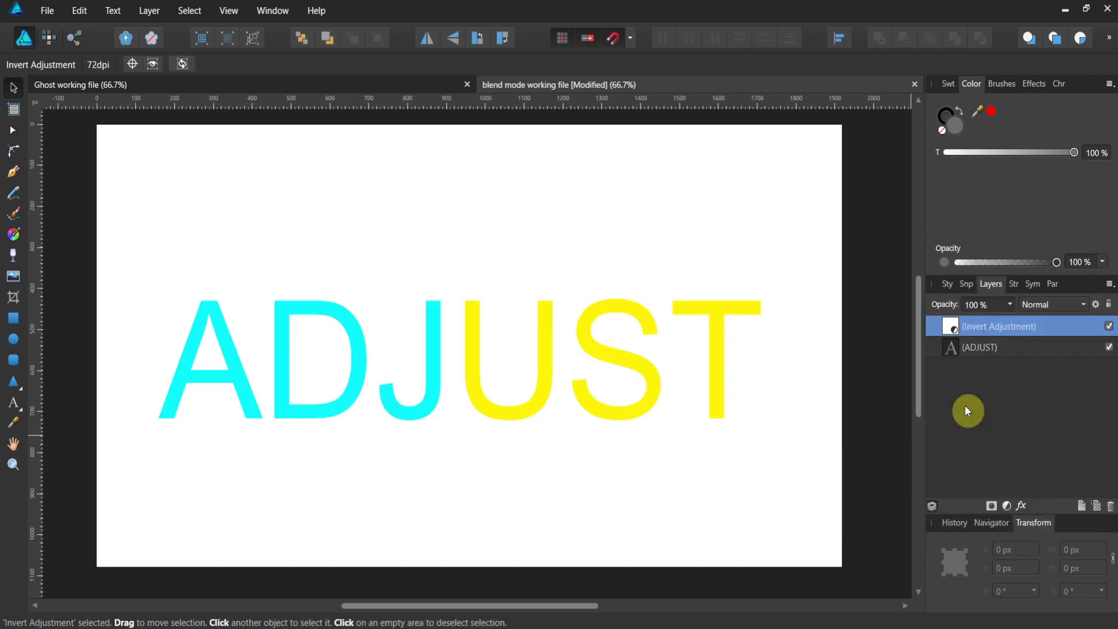
double_click(955, 129)
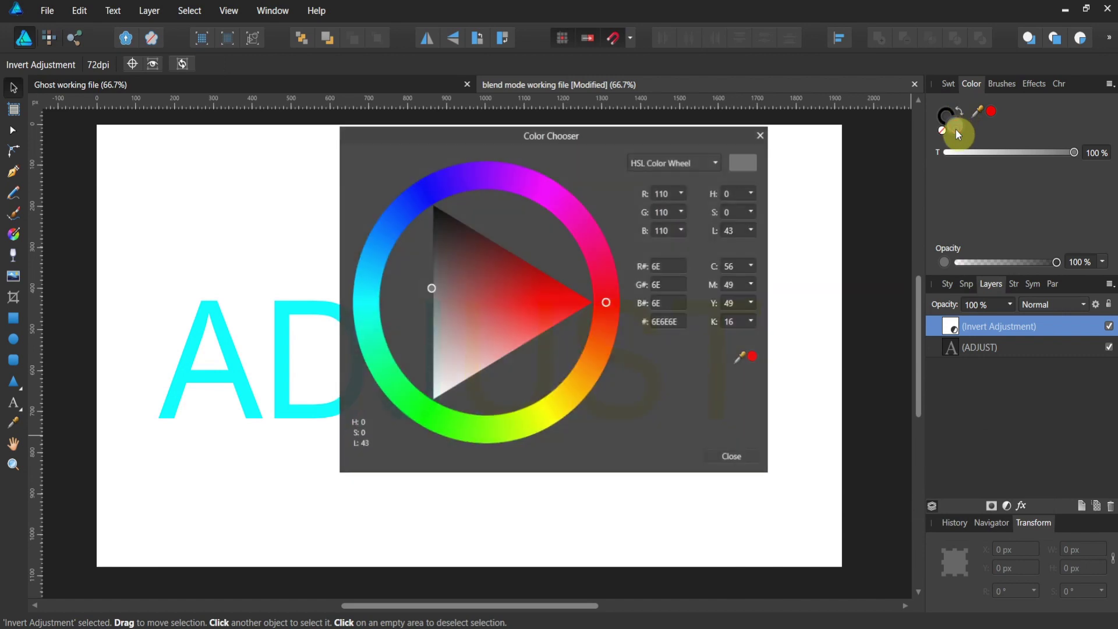
drag(611, 130, 916, 108)
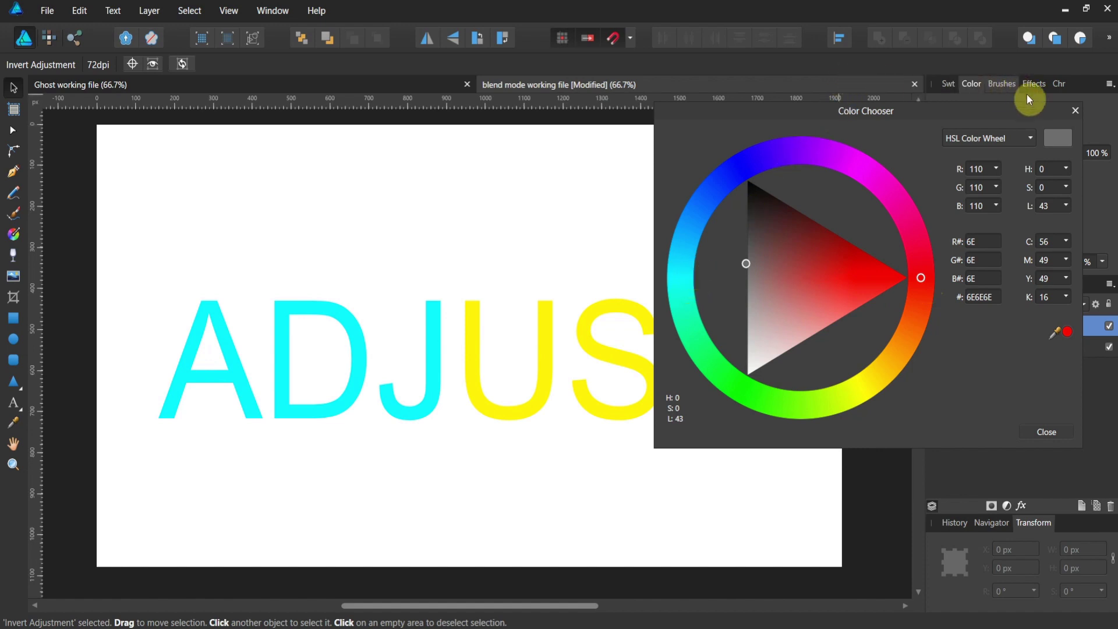
click(1074, 110)
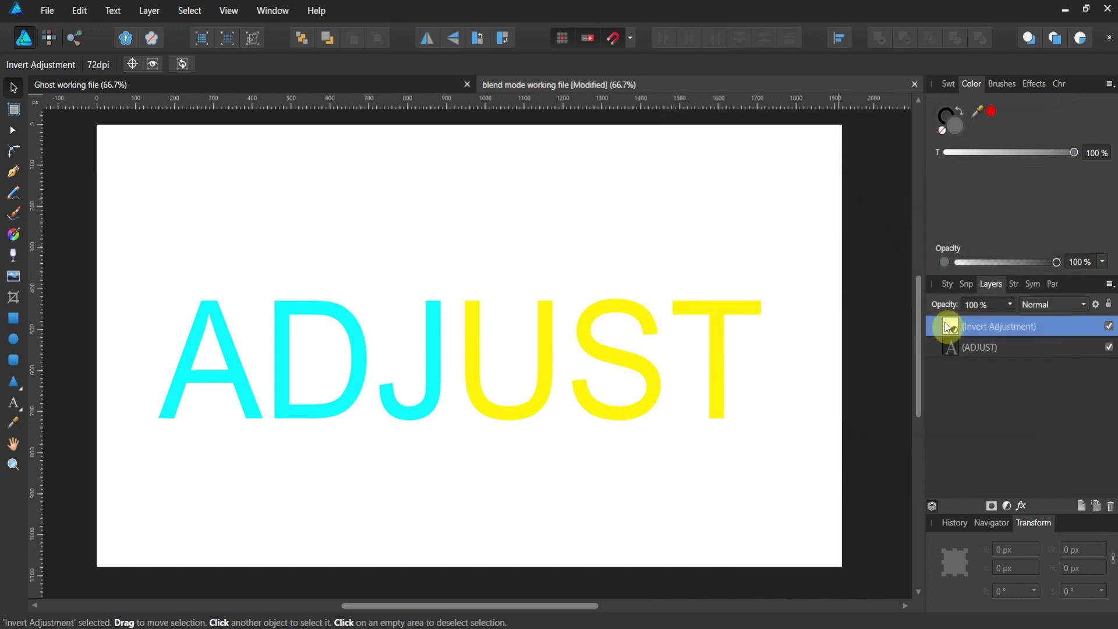
- Delete the Invert adjustment and reselect the ADJUST text layer
key(Delete)
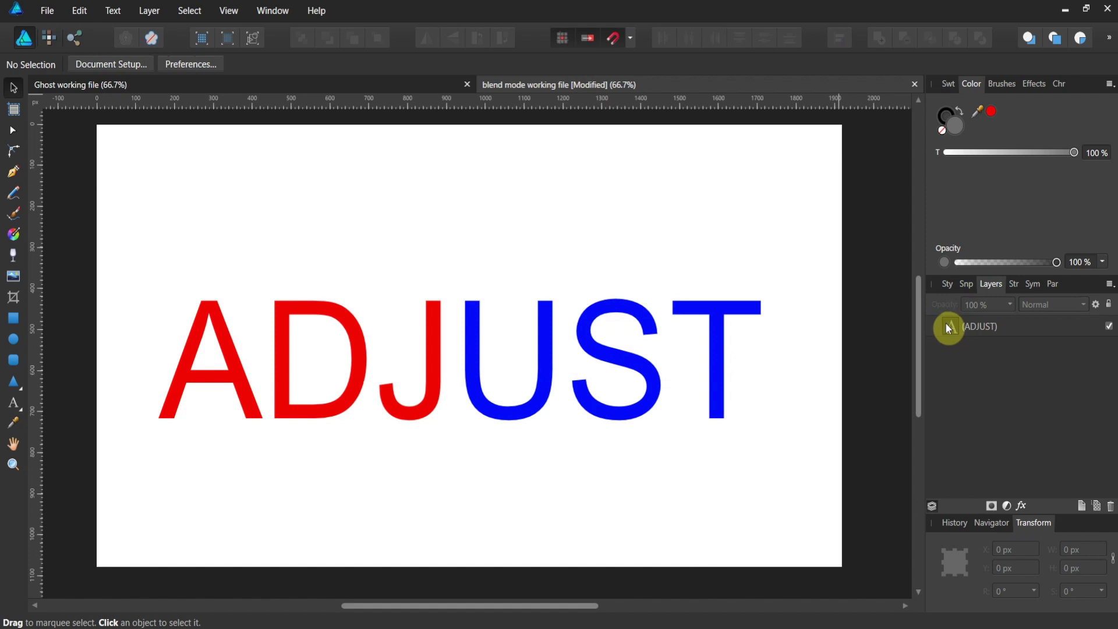
click(1008, 506)
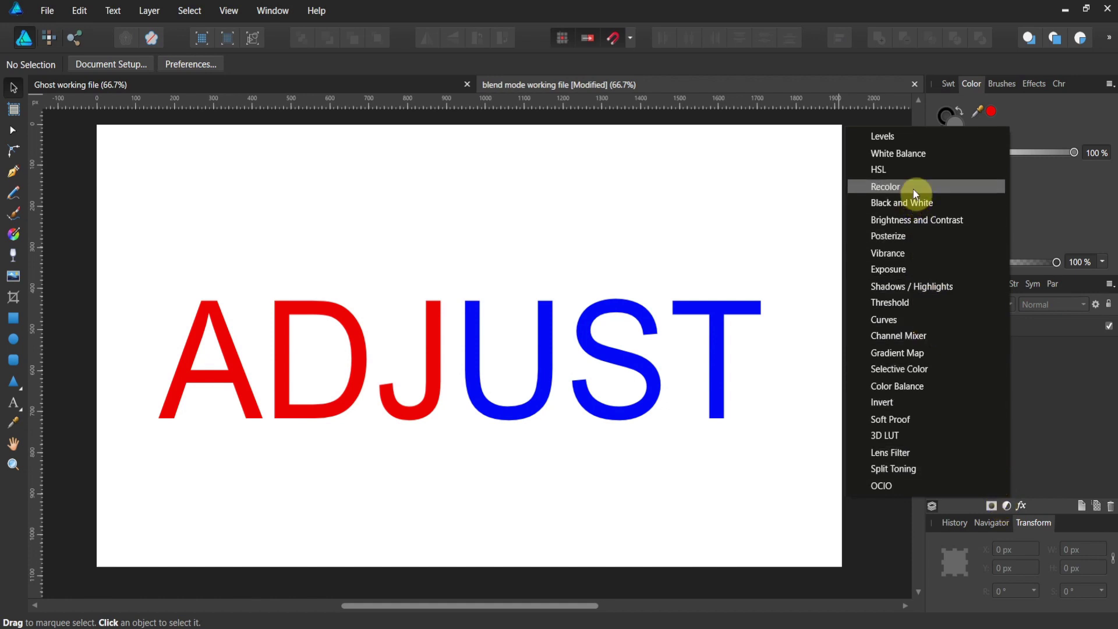
click(1030, 329)
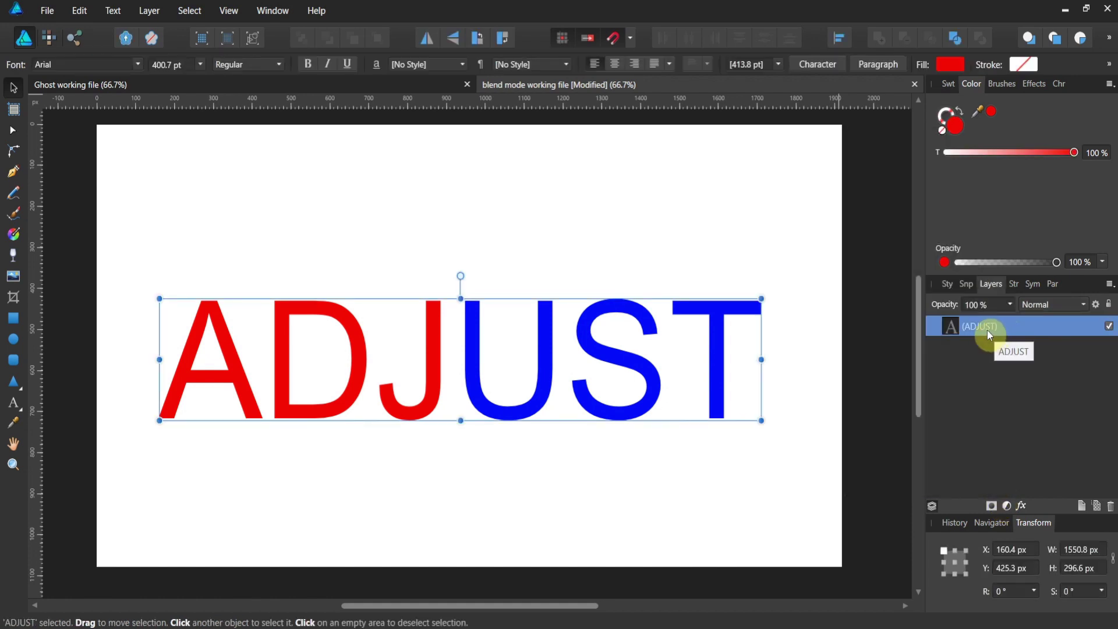
- Add a Recolor adjustment to ADJUST with Hue 321.5° and Saturation 21%
click(1005, 506)
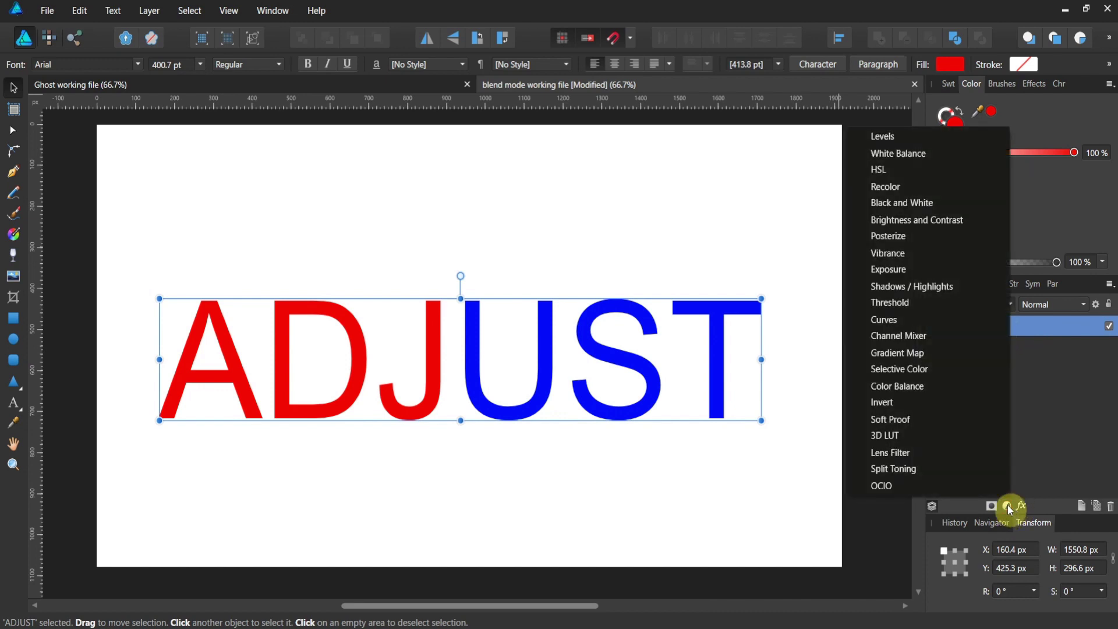
click(928, 188)
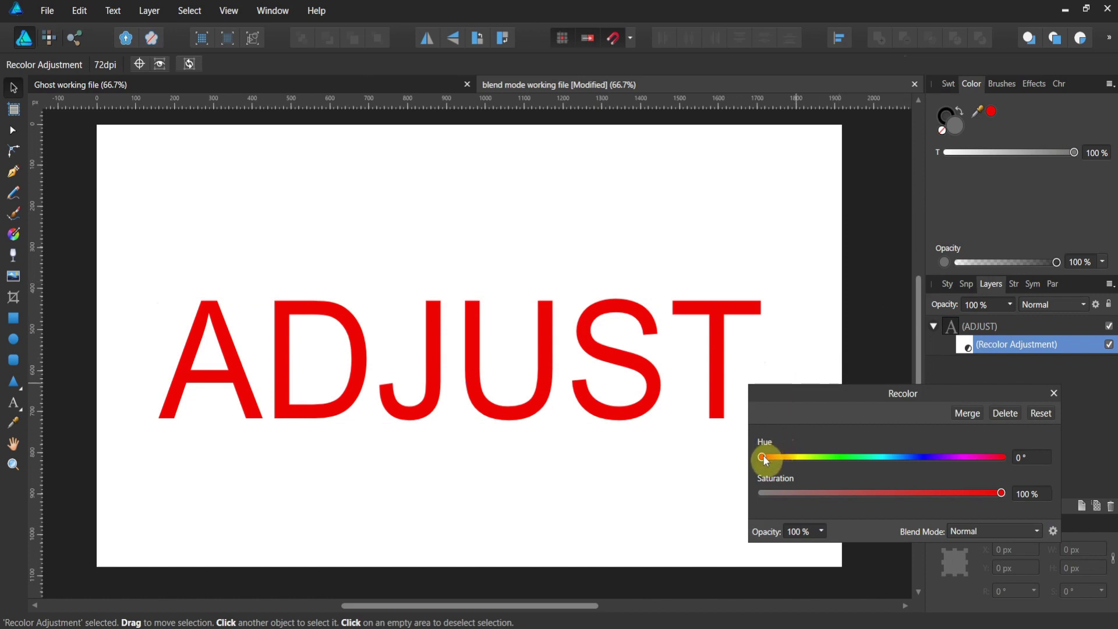
drag(764, 460, 813, 499)
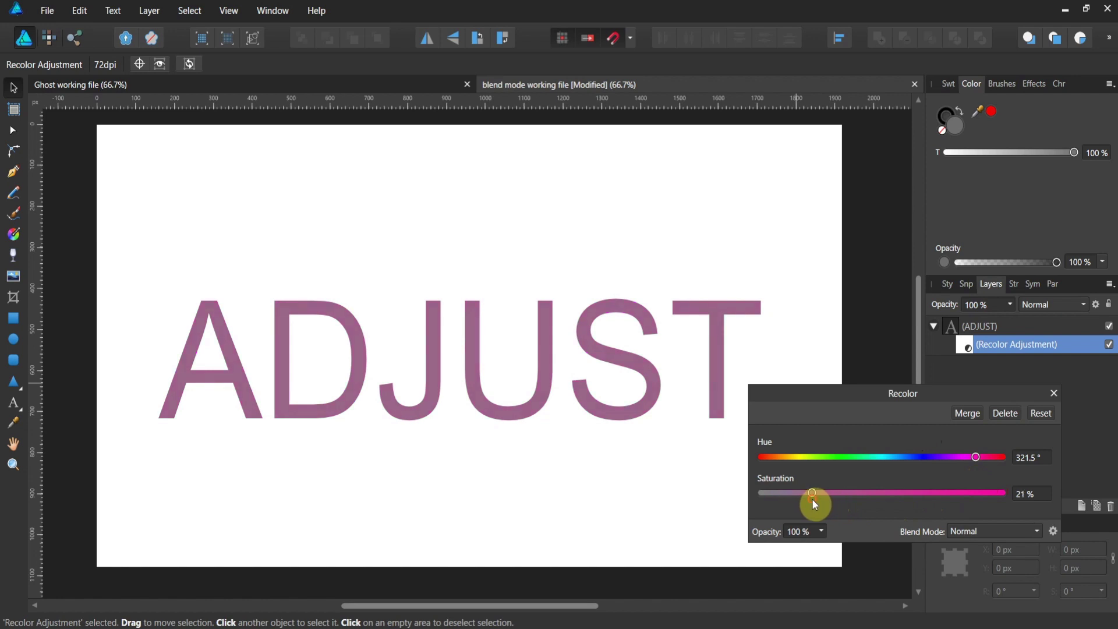
click(1039, 531)
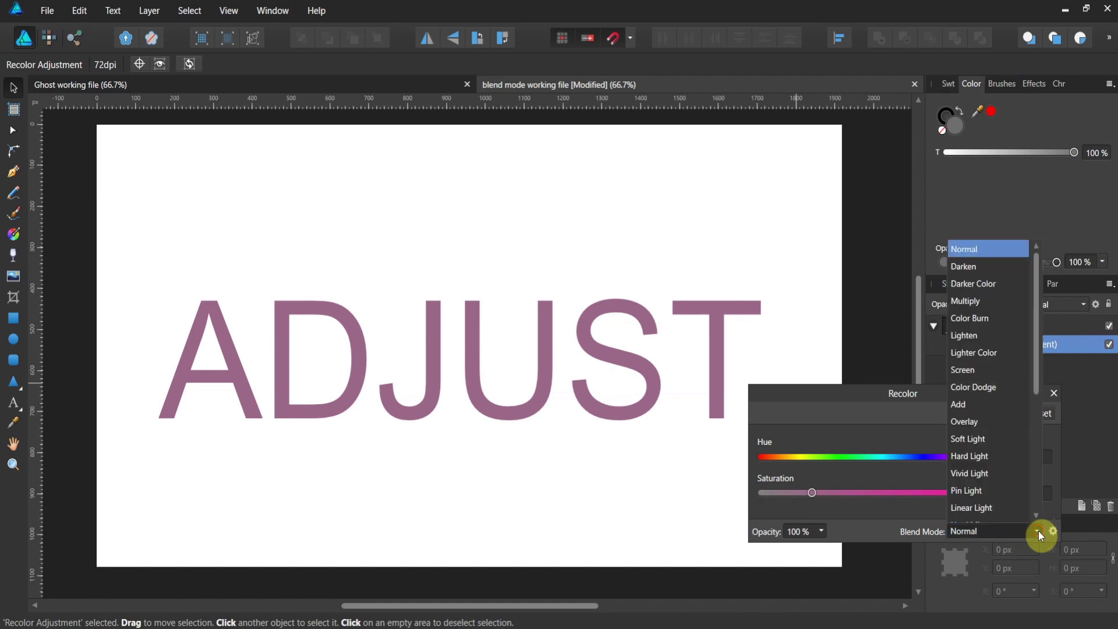
click(1054, 531)
click(1054, 531)
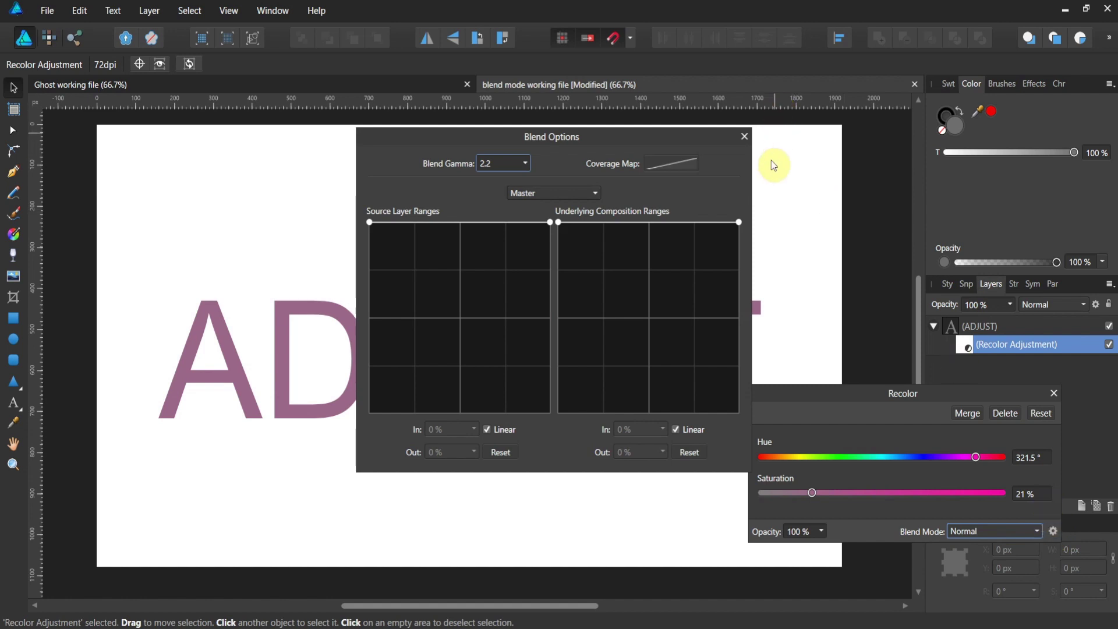
click(744, 137)
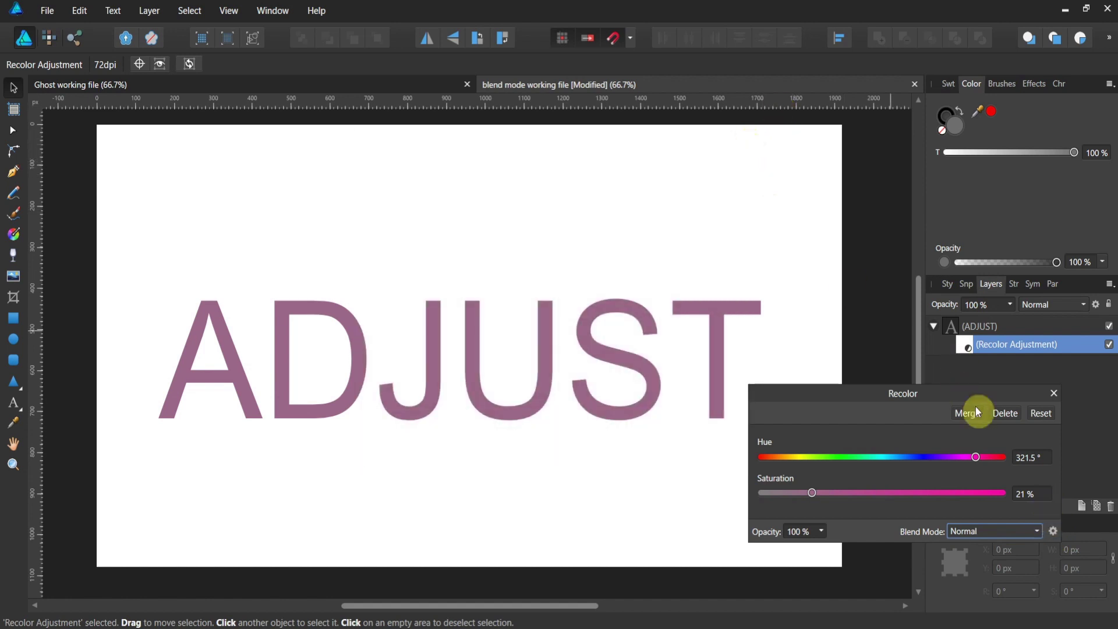
- Close the Recolor settings and delete the Recolor adjustment layer
click(1054, 394)
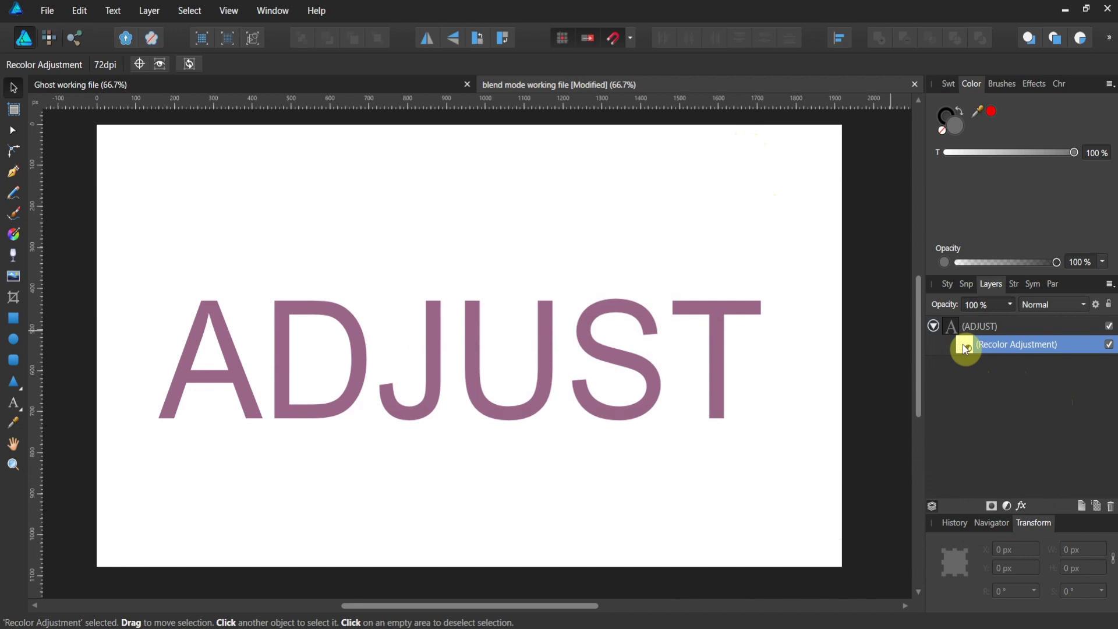
key(Delete)
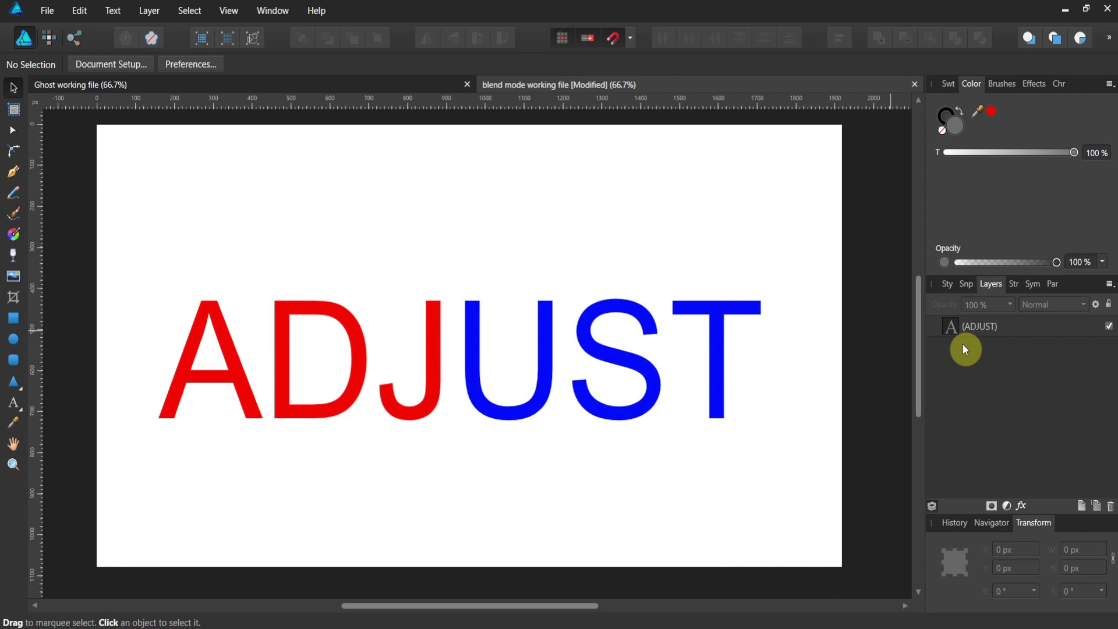
- Type LAYER as artistic text below ADJUST, correcting a typo
click(13, 404)
drag(336, 449, 409, 499)
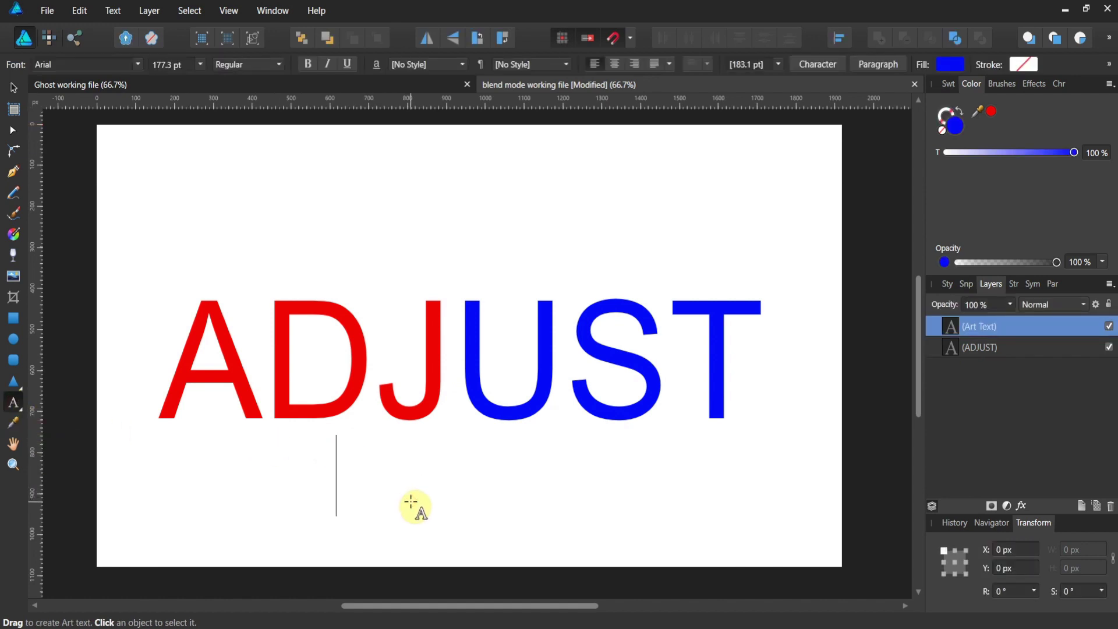
text(LAYR)
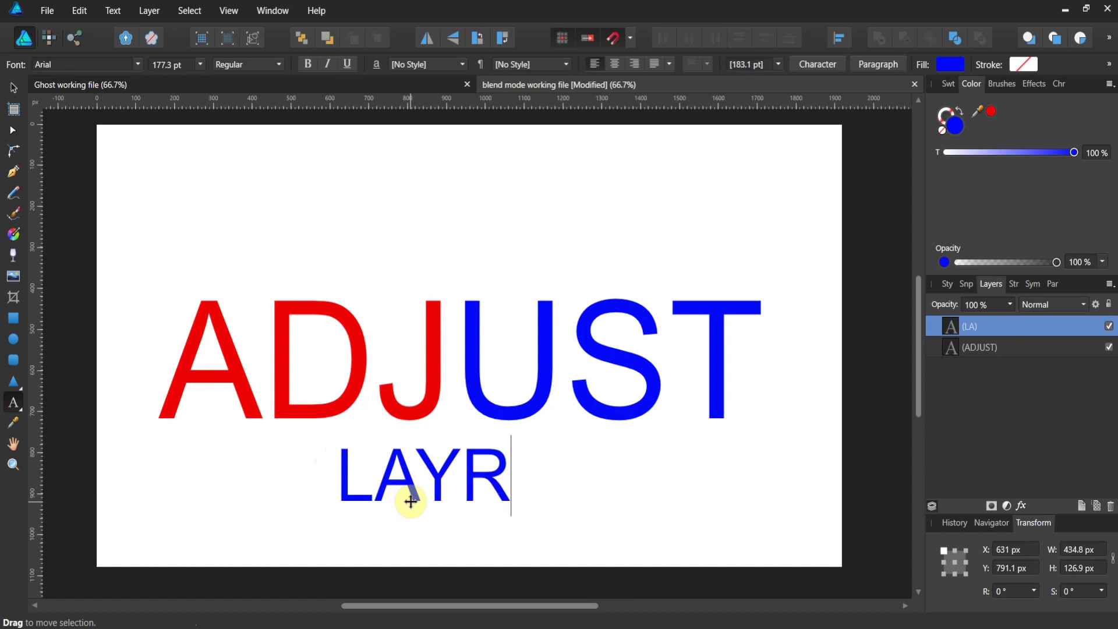
key(BackSpace)
text(ER)
key(Escape)
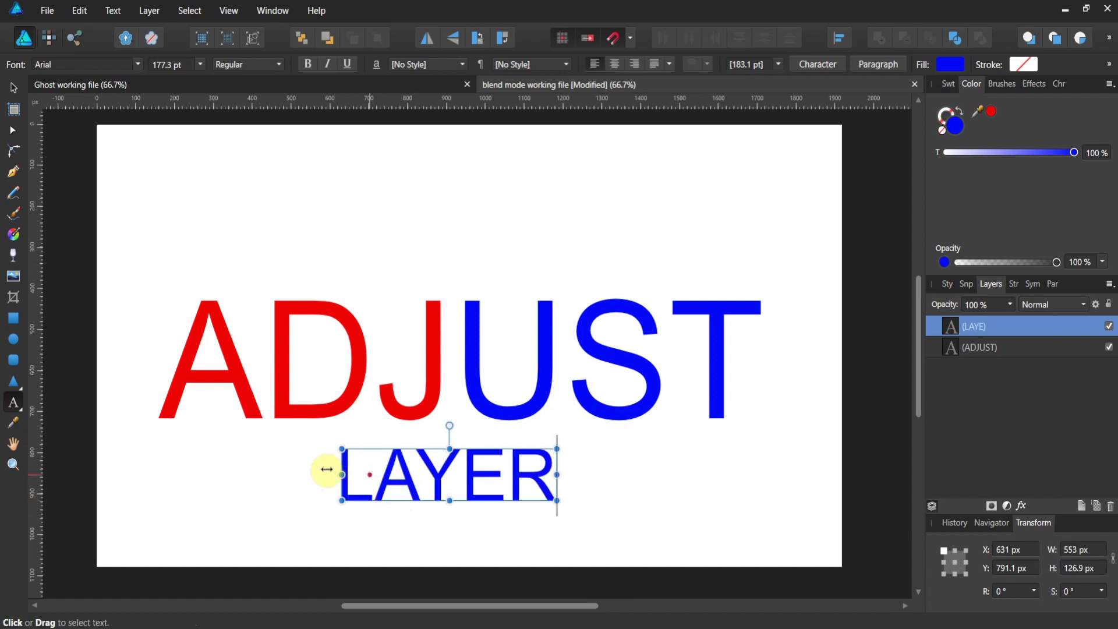
- Centre LAYER under ADJUST and reorder its layer below ADJUST
click(14, 87)
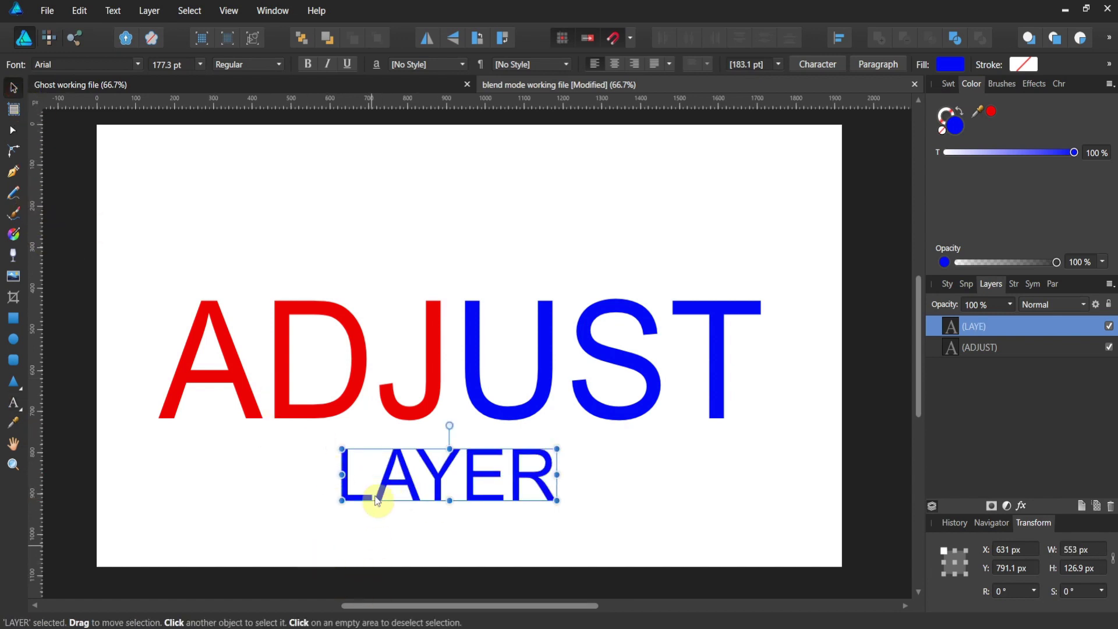
drag(388, 487, 428, 492)
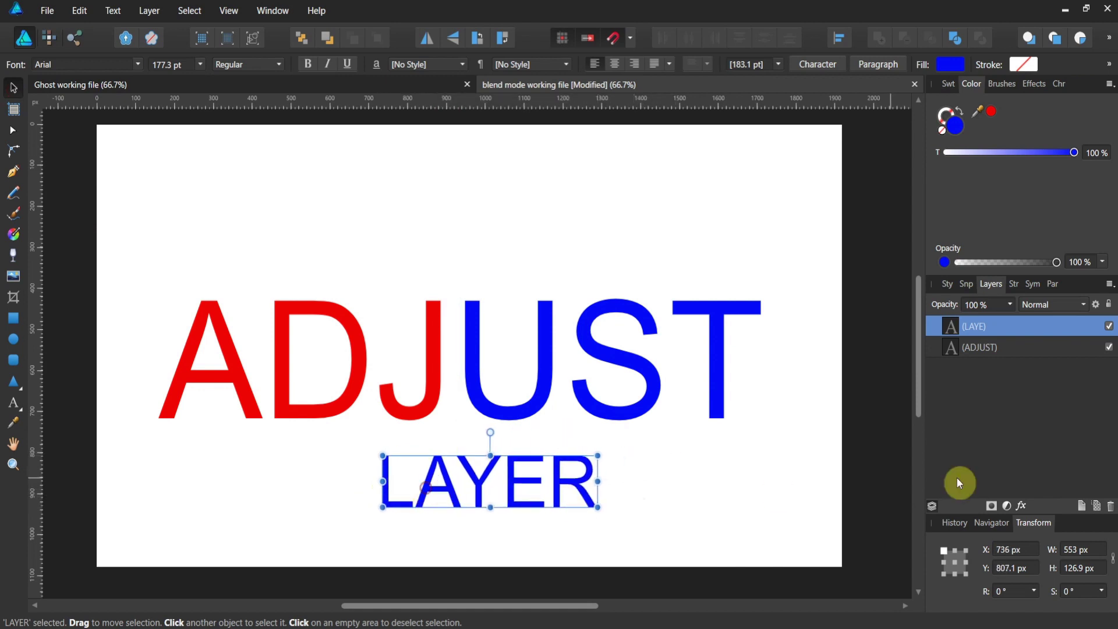
click(958, 353)
click(954, 328)
drag(952, 328, 965, 362)
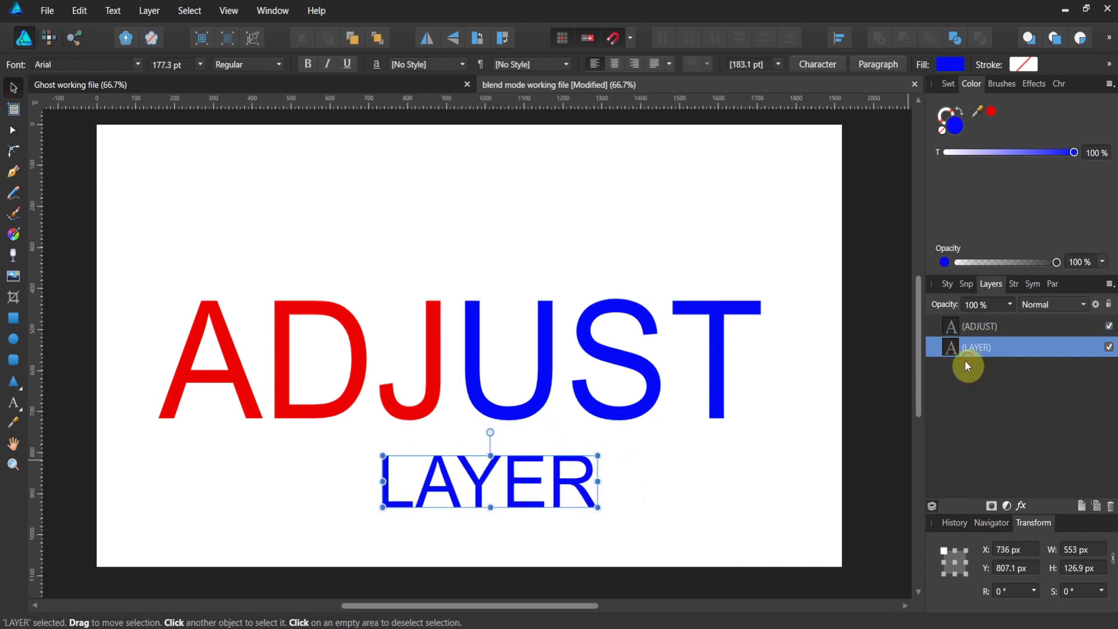
- Add a Black & White adjustment to the ADJUST text
click(959, 328)
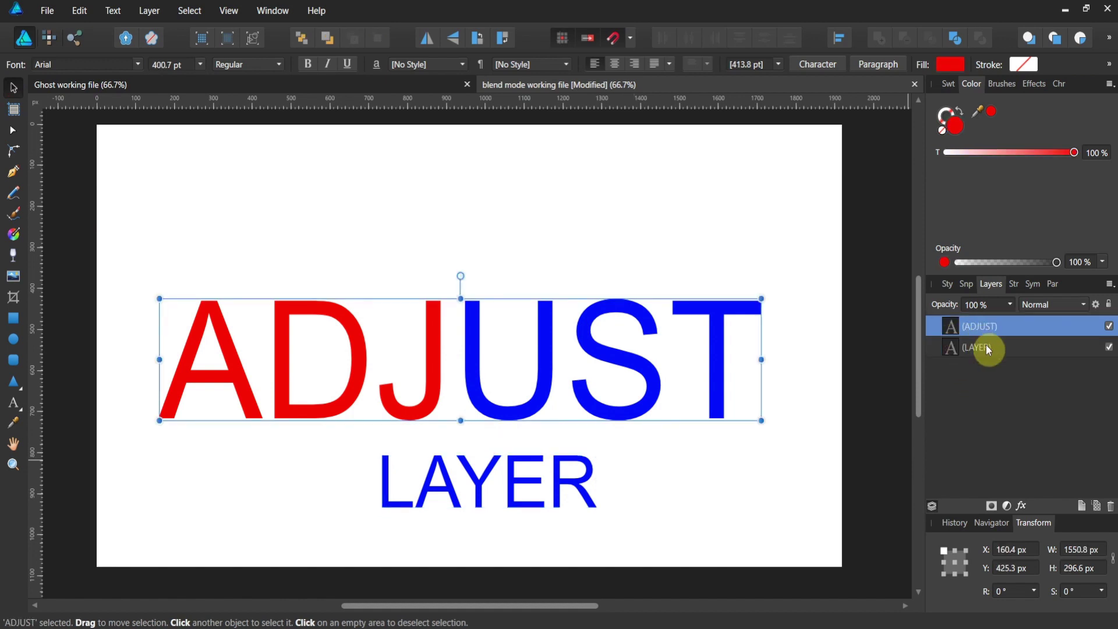
click(1006, 506)
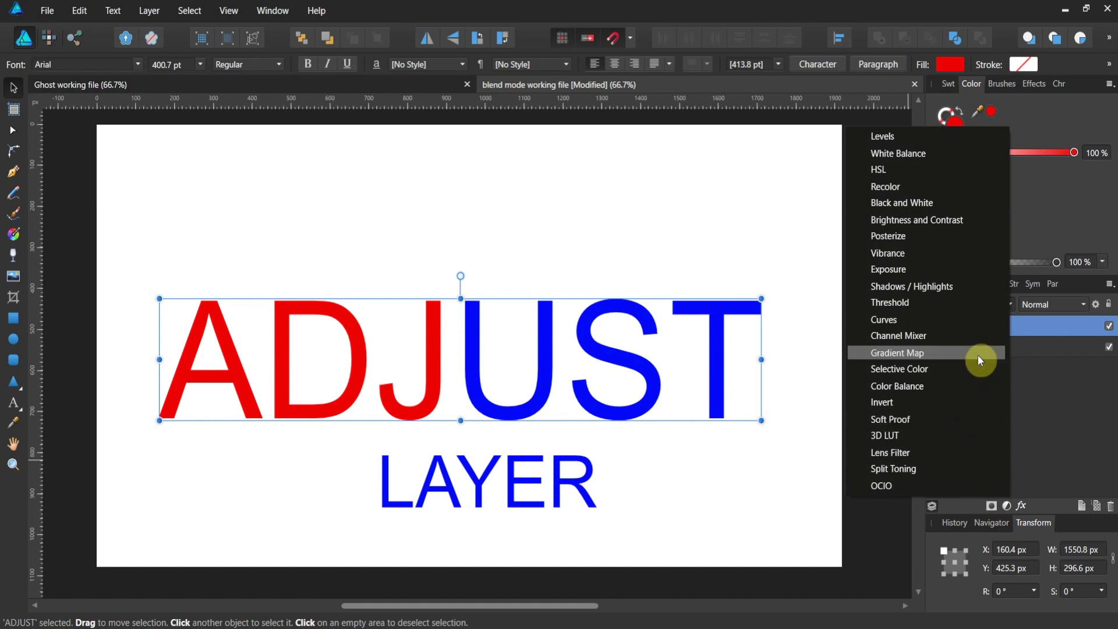
click(983, 204)
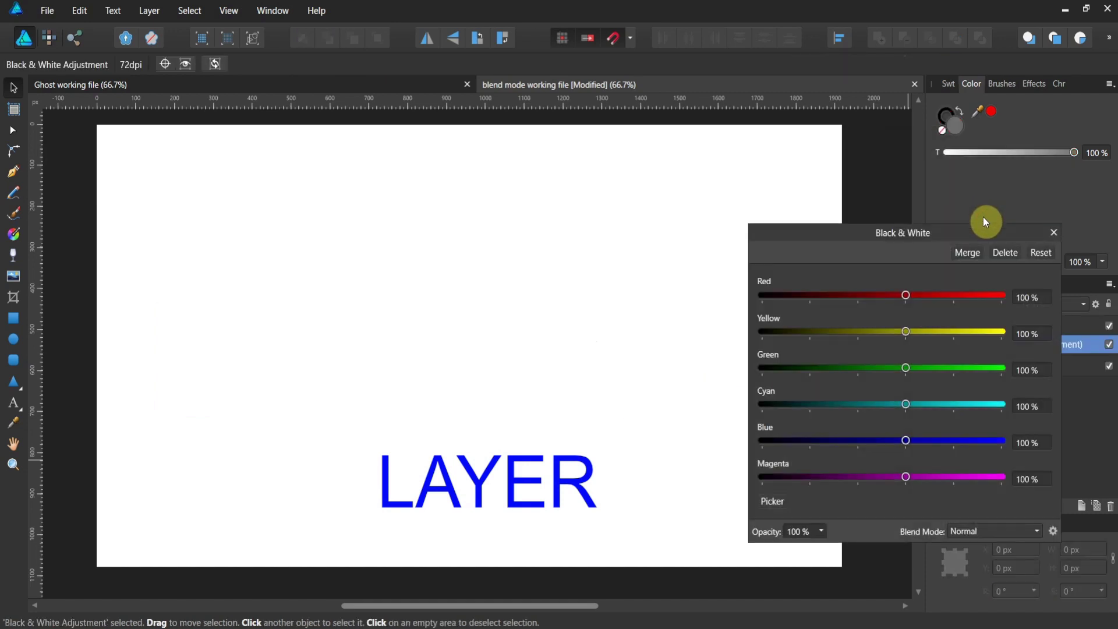
- Set the Black & White adjustment's Red to -30% and Blue to 0%, turning ADJUST black
drag(926, 238, 814, 219)
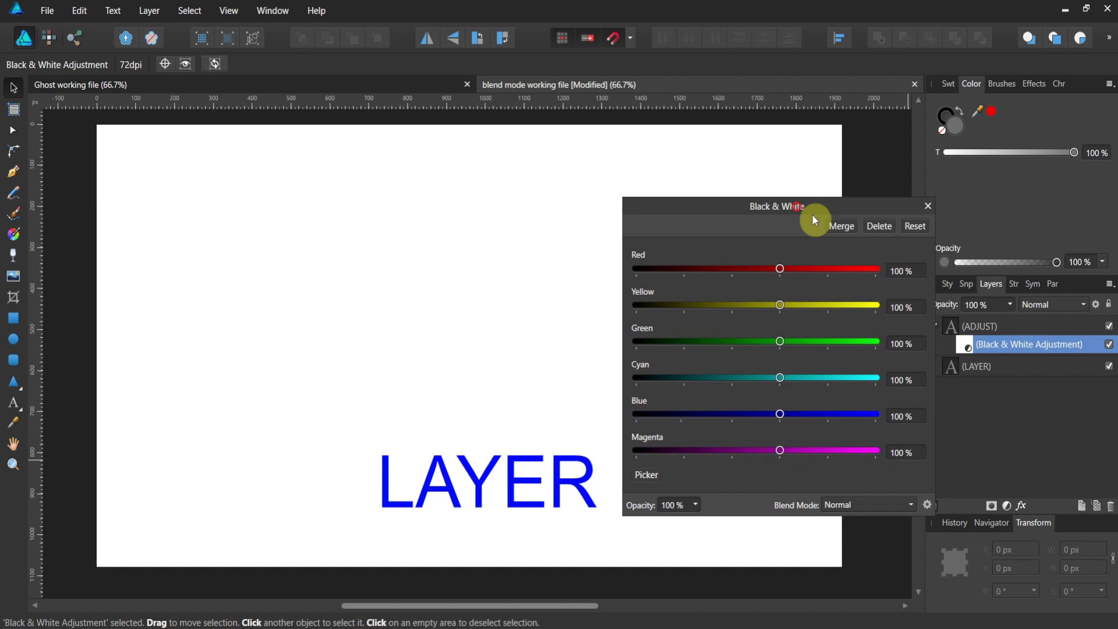
click(957, 327)
click(966, 350)
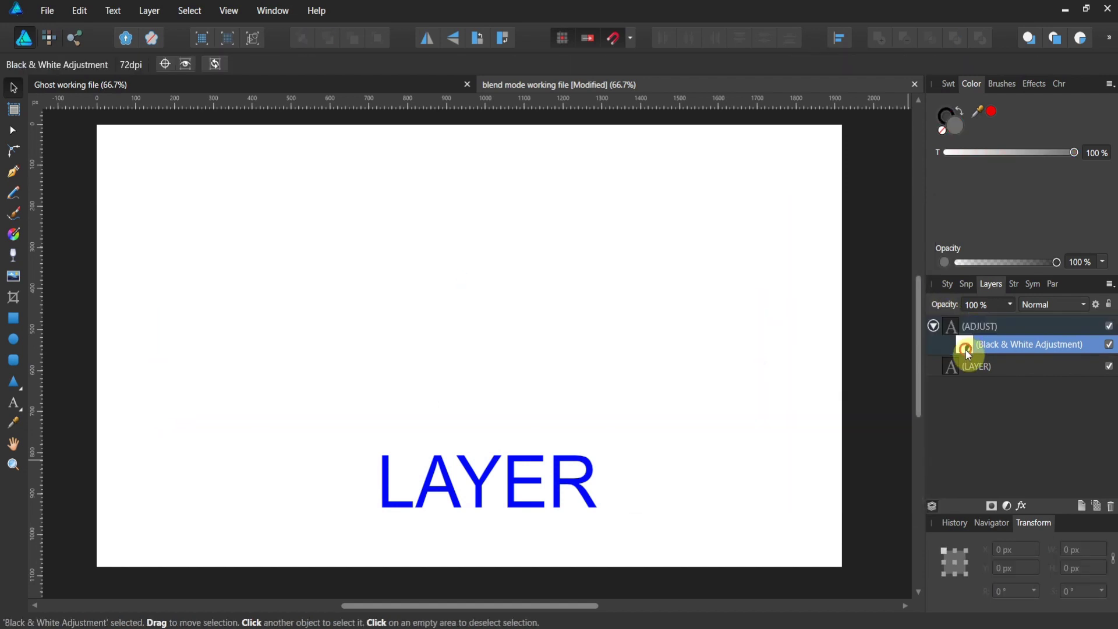
click(965, 350)
drag(772, 270, 718, 271)
drag(780, 414, 731, 415)
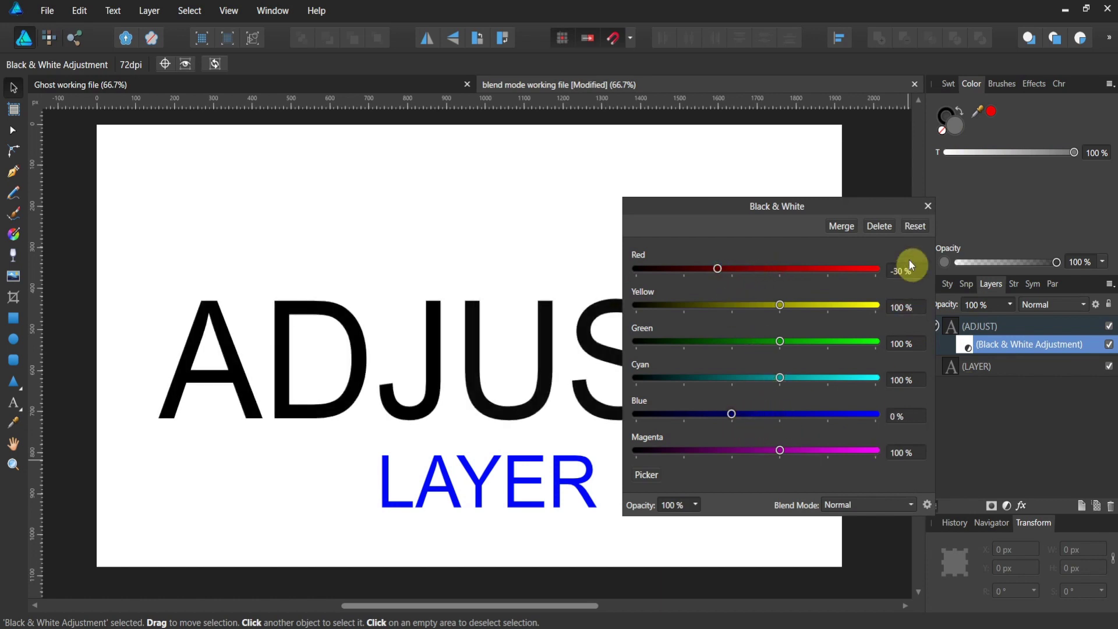
click(928, 207)
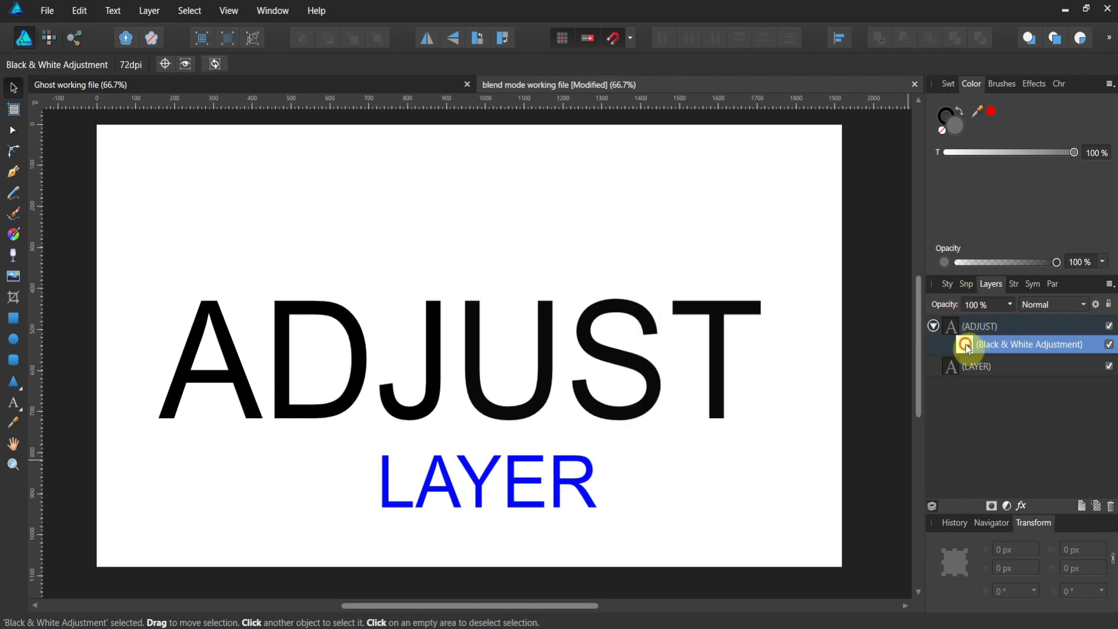
- Drag the Black & White adjustment above both texts so LAYER also turns black, then select LAYER
drag(968, 350, 936, 325)
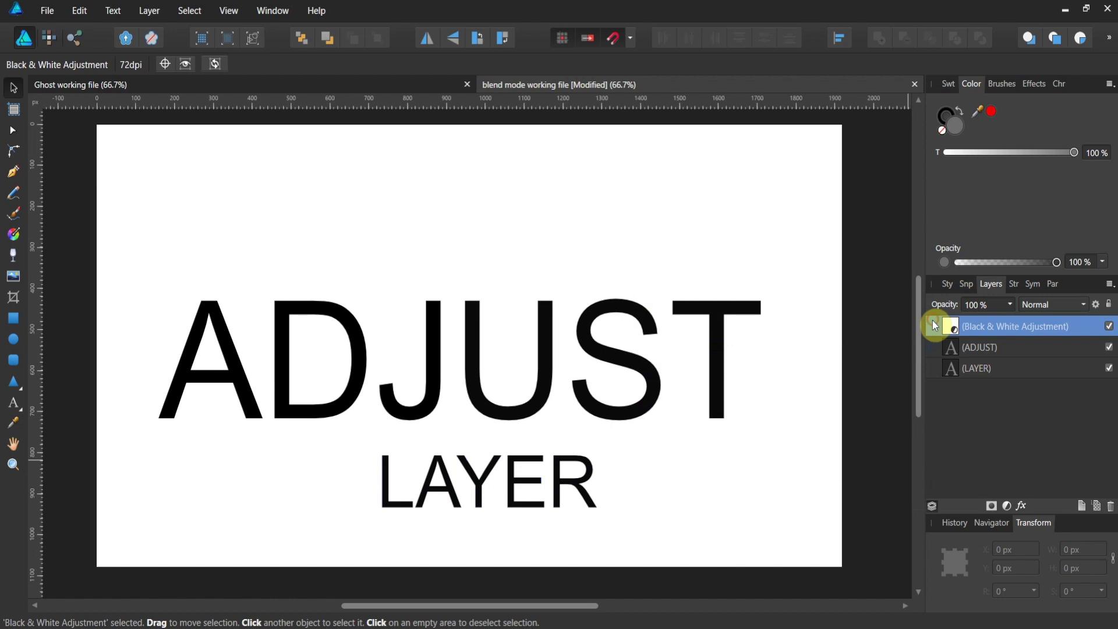
click(953, 371)
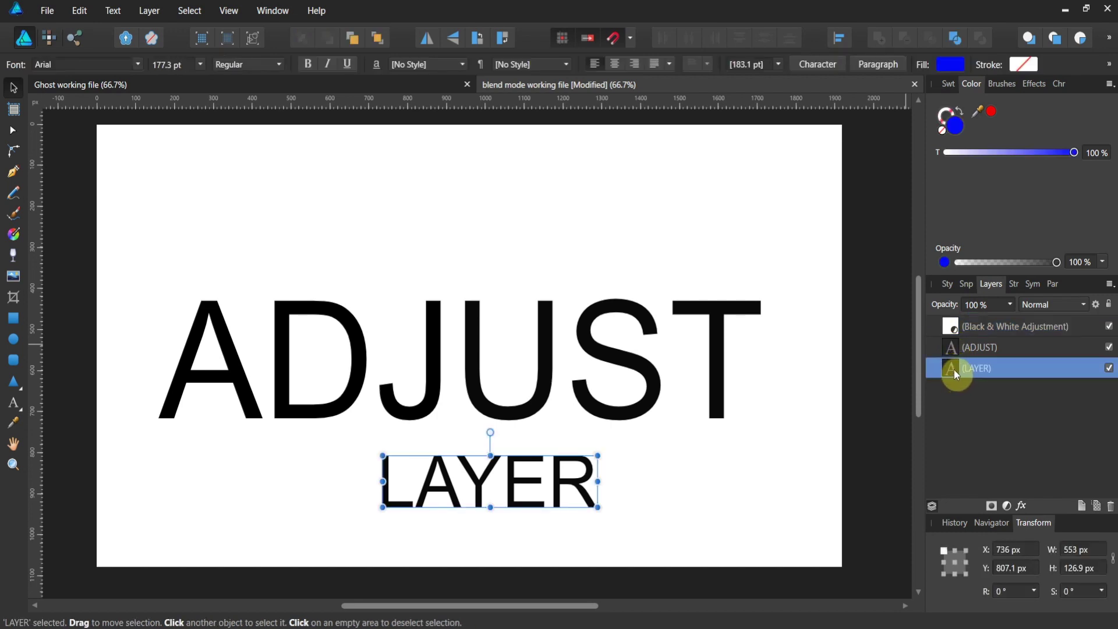
- Move LAYER above the Black & White adjustment so it shows blue again
mouse_move(952, 371)
mouse_down()
mouse_move(959, 318)
mouse_move(951, 348)
mouse_move(960, 376)
mouse_move(962, 367)
mouse_up()
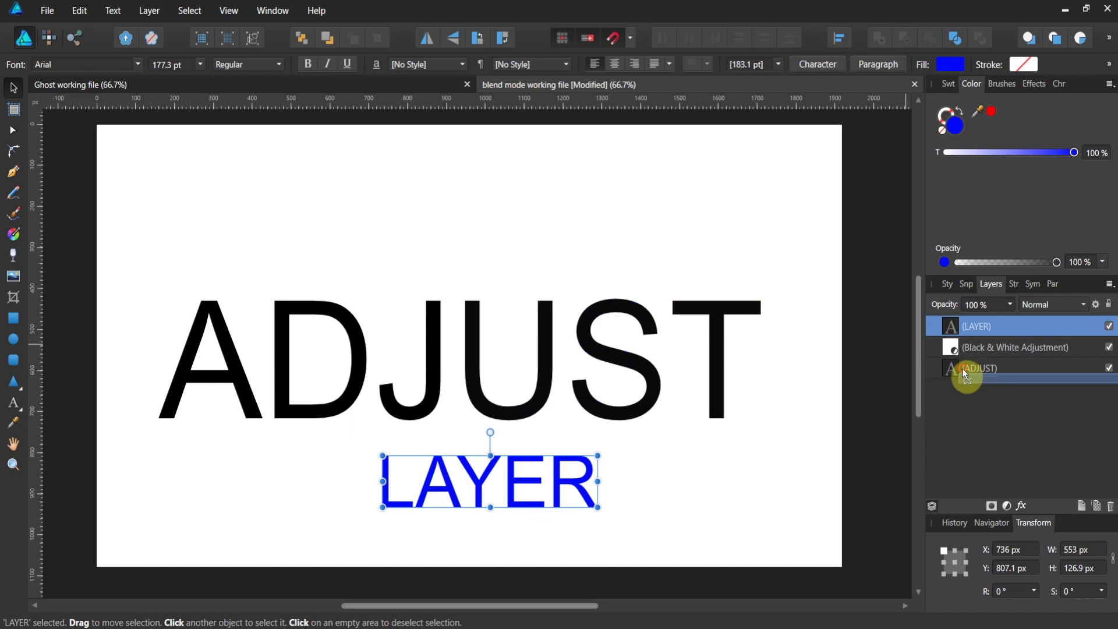